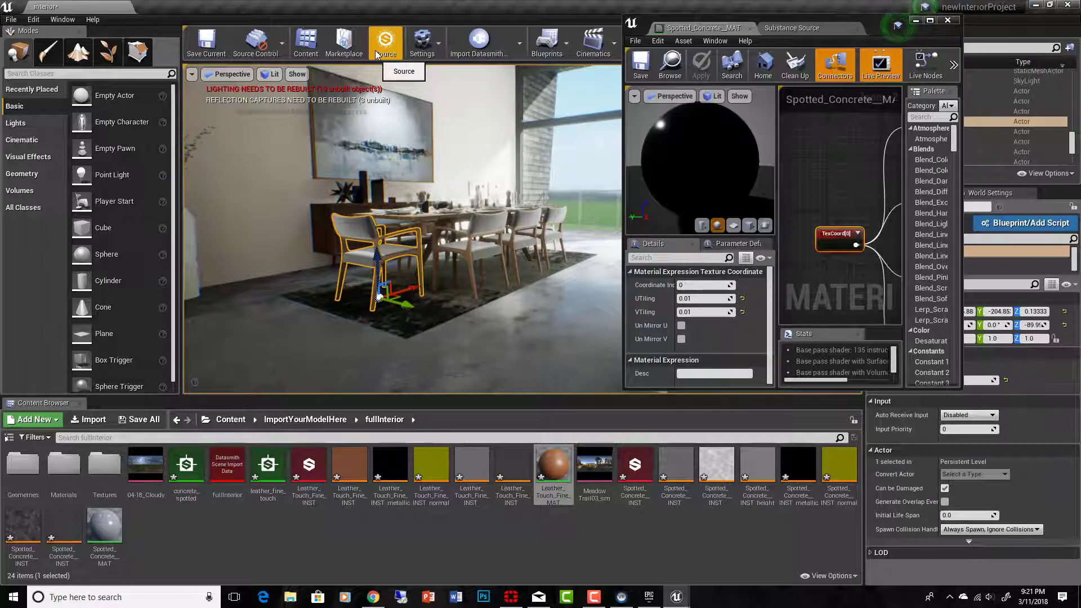
# Open the installed plugins list and check that the Substance plugin is enabled.
pyautogui.moveTo(419, 217); pyautogui.dragTo(412, 127)
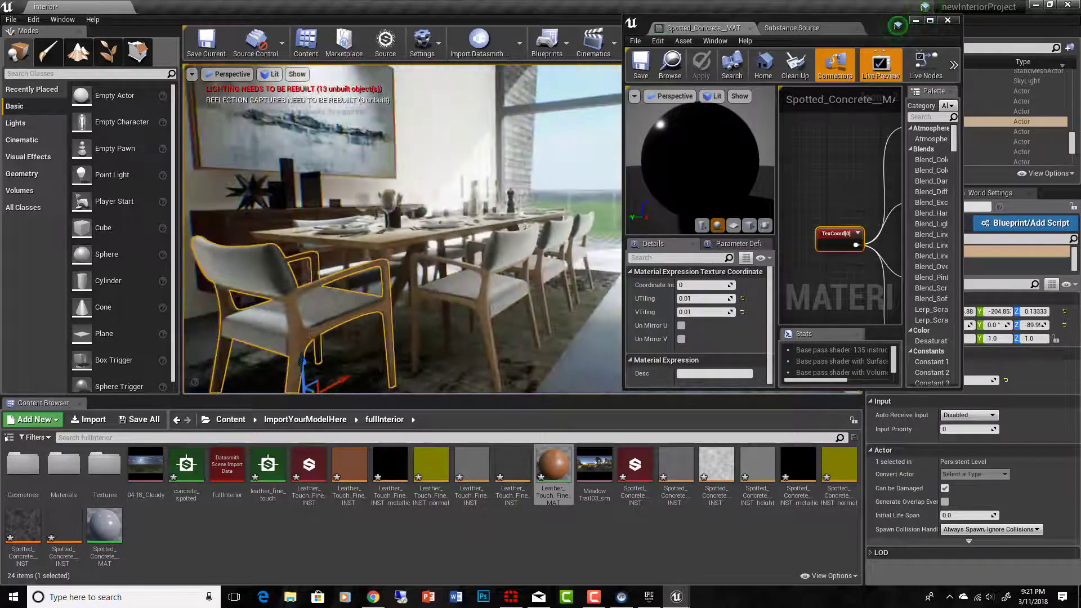
pyautogui.moveTo(416, 186); pyautogui.dragTo(395, 187)
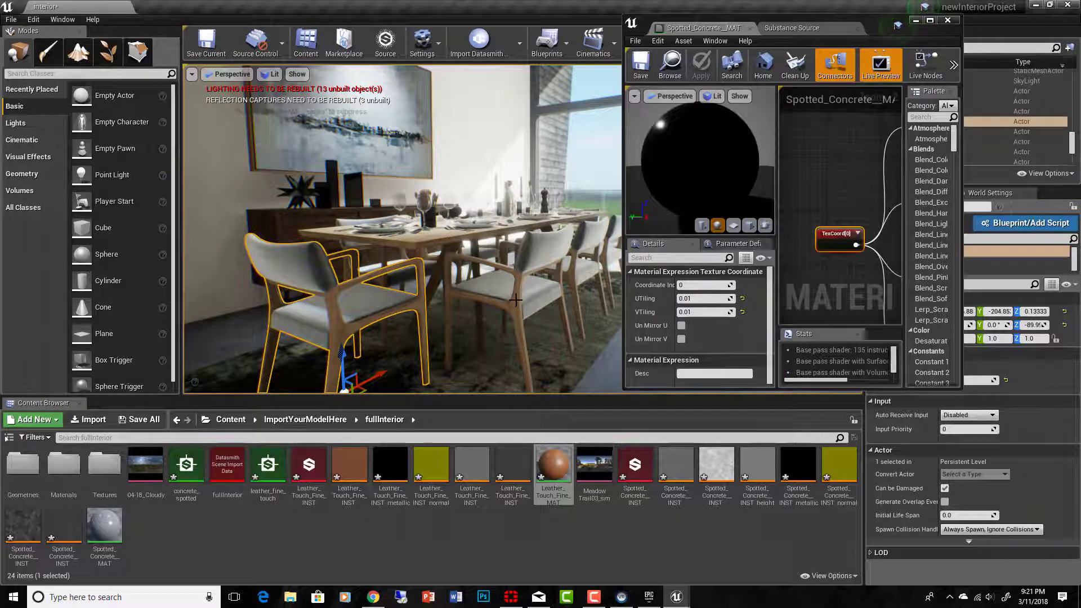
pyautogui.click(649, 597)
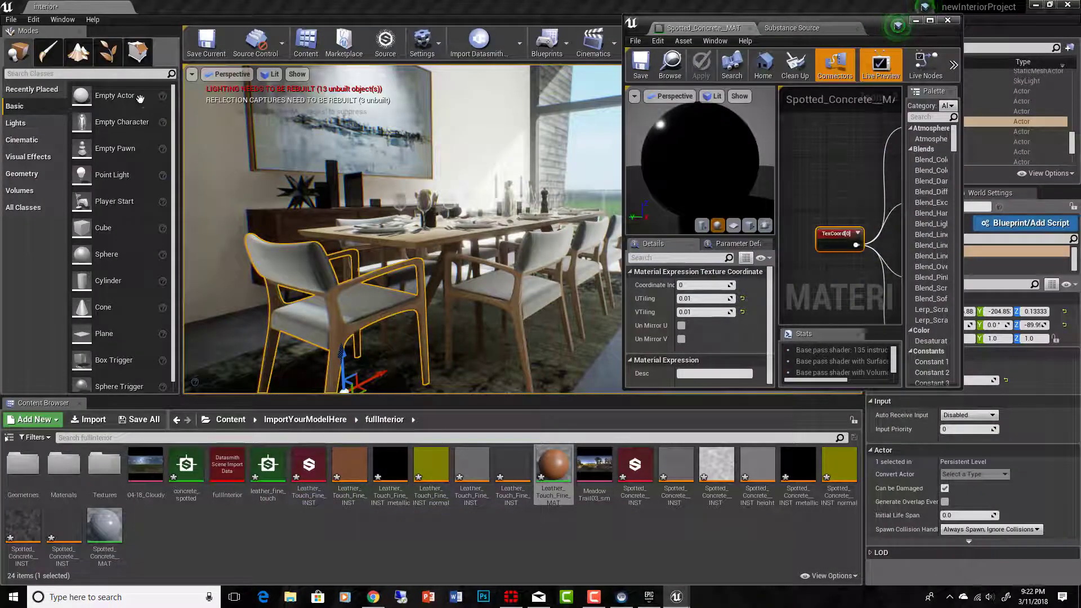
pyautogui.click(33, 19)
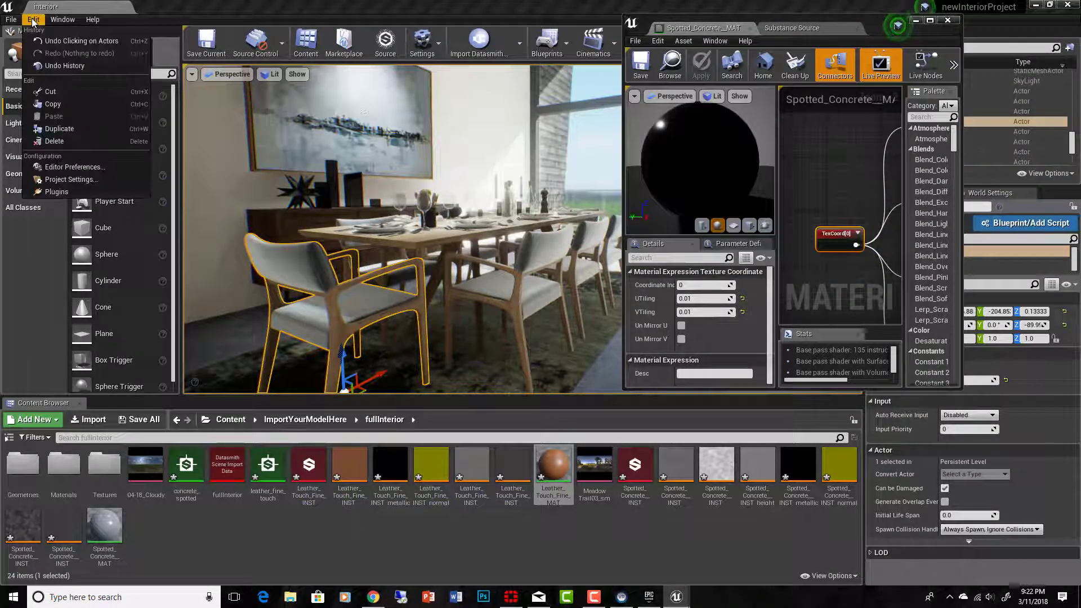
pyautogui.click(55, 192)
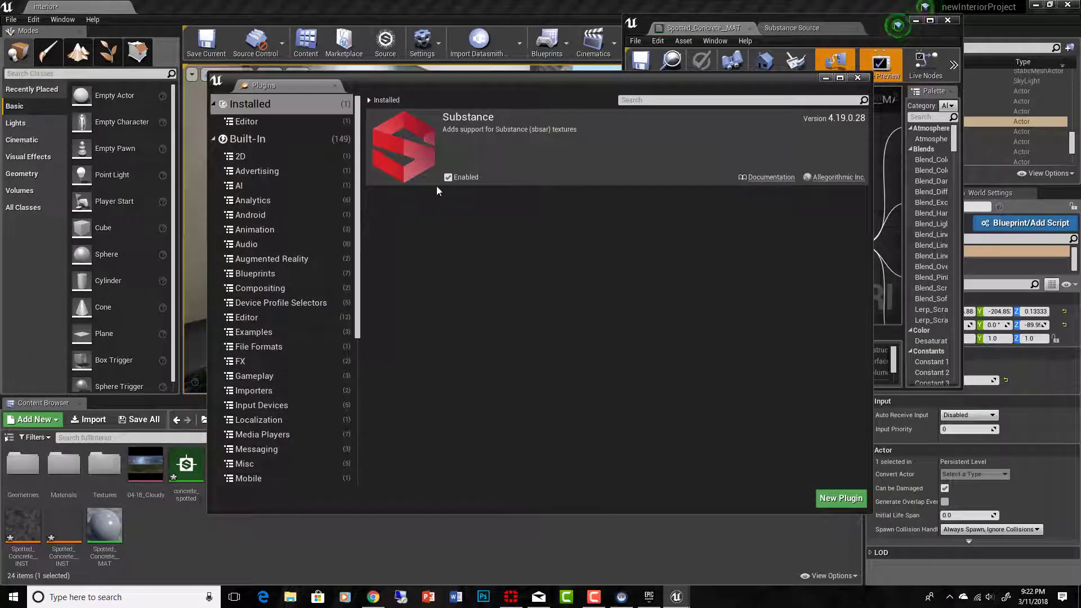
pyautogui.click(858, 78)
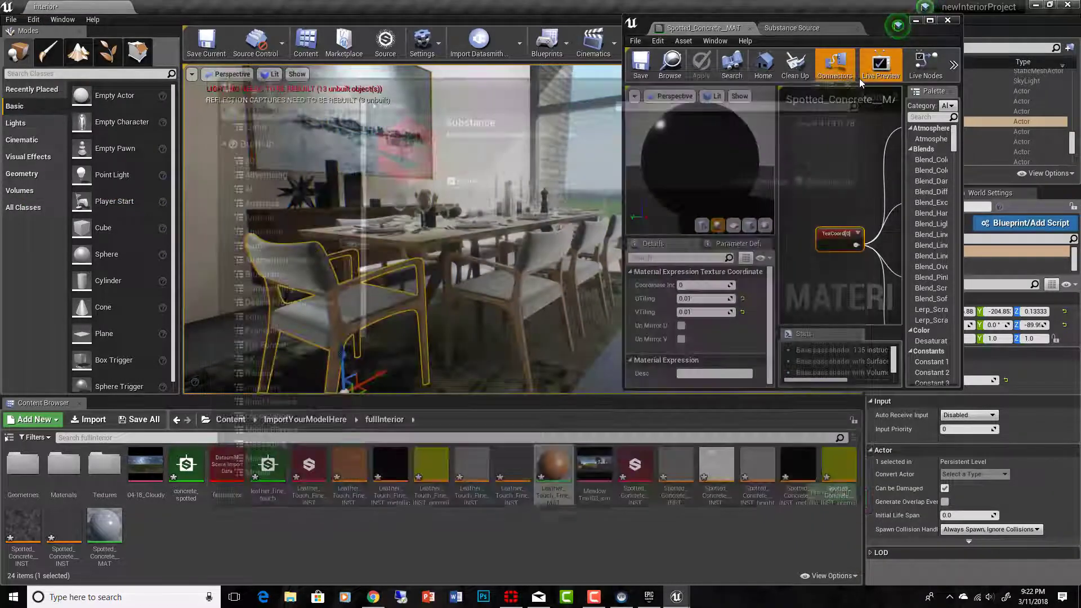
# Open Substance Source at full size and browse the materials included with Unreal Studio, including Leather Touch Fine.
pyautogui.click(386, 49)
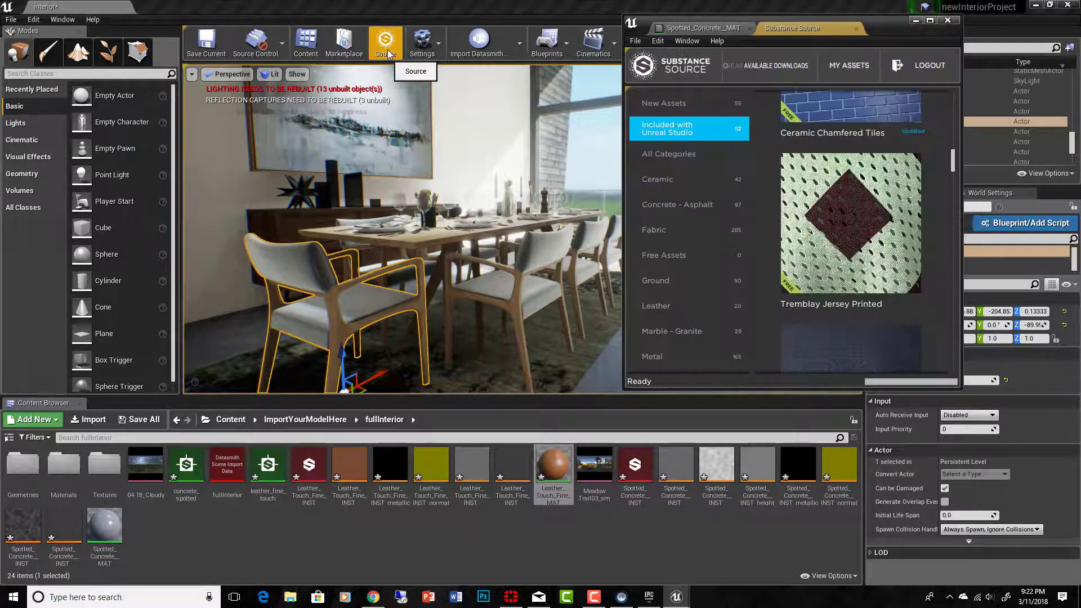
pyautogui.click(930, 21)
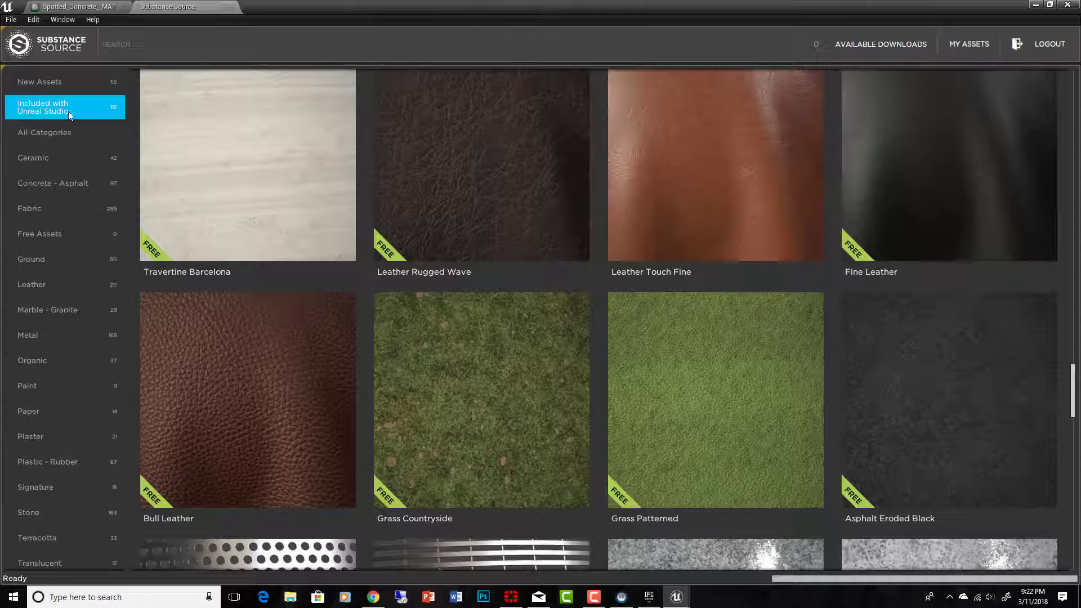
pyautogui.scroll(6, 581, 220)
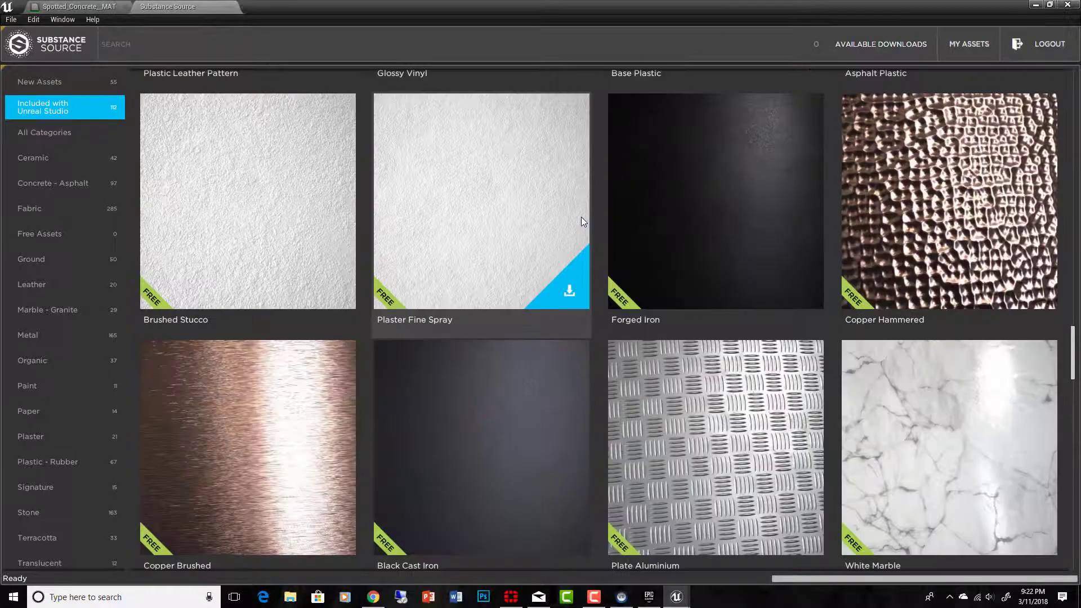
pyautogui.scroll(-12, 581, 219)
pyautogui.scroll(-6, 581, 219)
pyautogui.scroll(11, 581, 220)
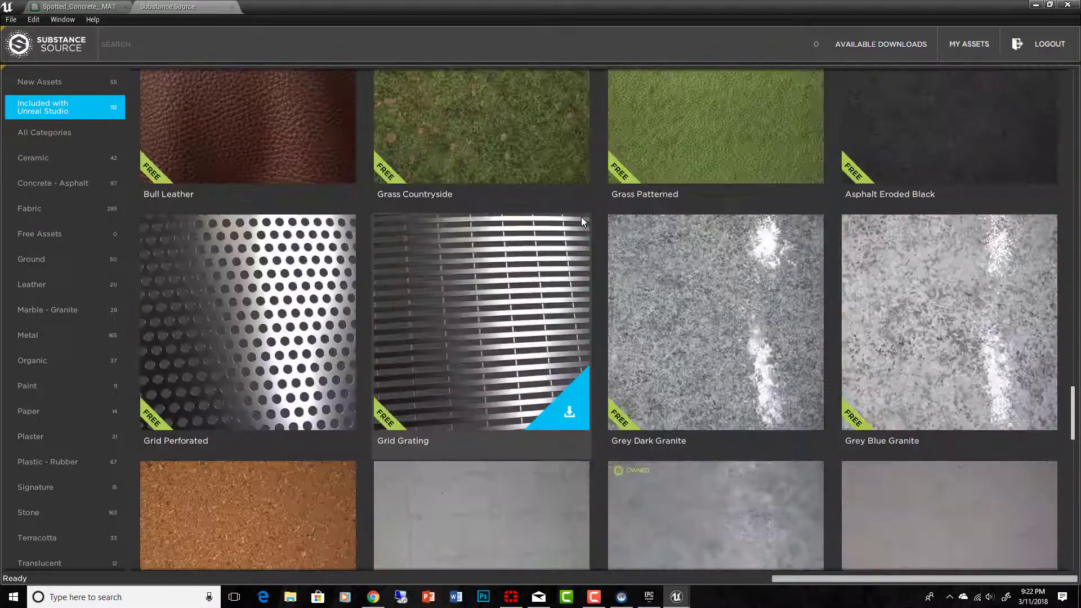
pyautogui.scroll(-2, 581, 218)
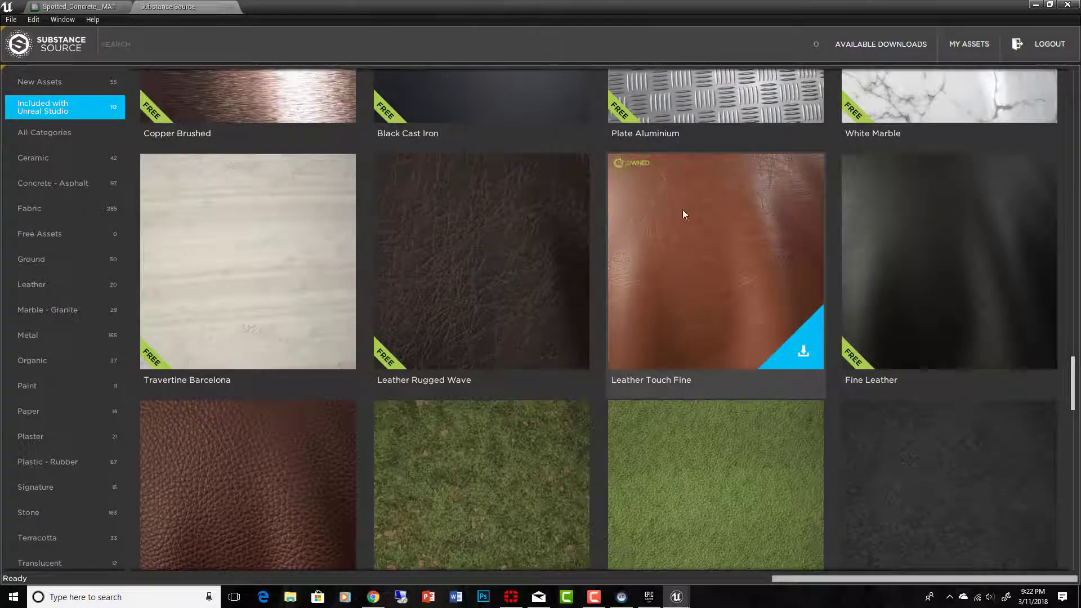
# View the owned Substance assets, and close the Substance Source and Spotted_Concrete__MAT editors.
pyautogui.click(970, 45)
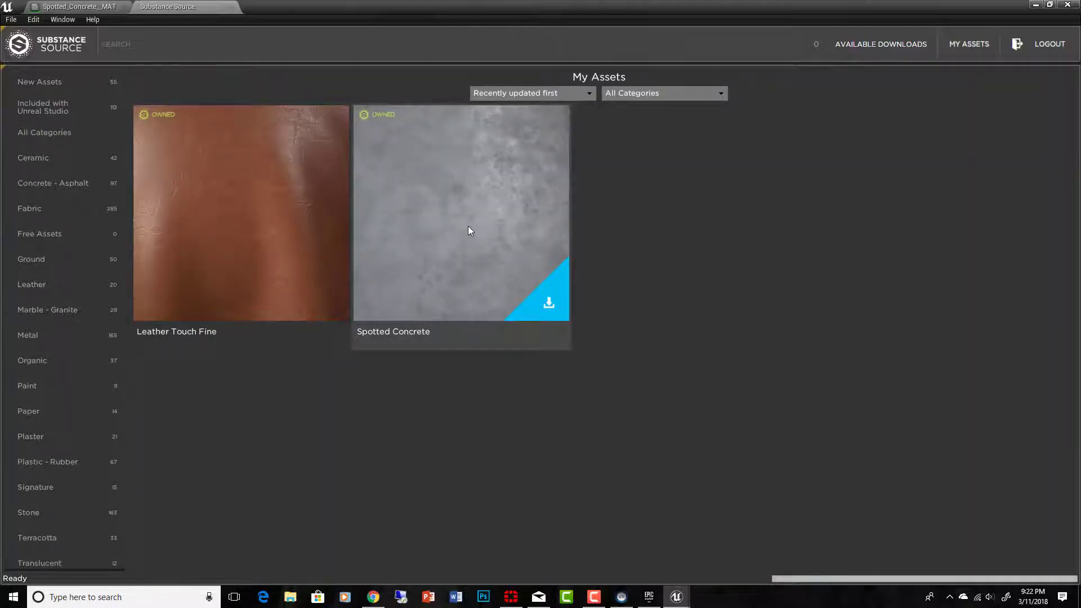
pyautogui.click(233, 8)
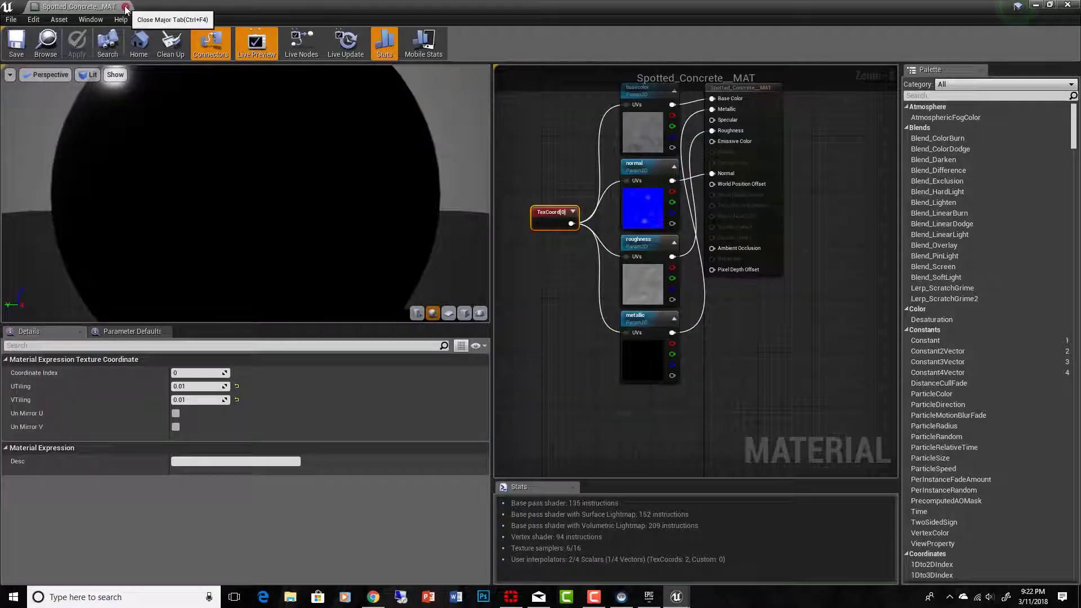
pyautogui.click(126, 8)
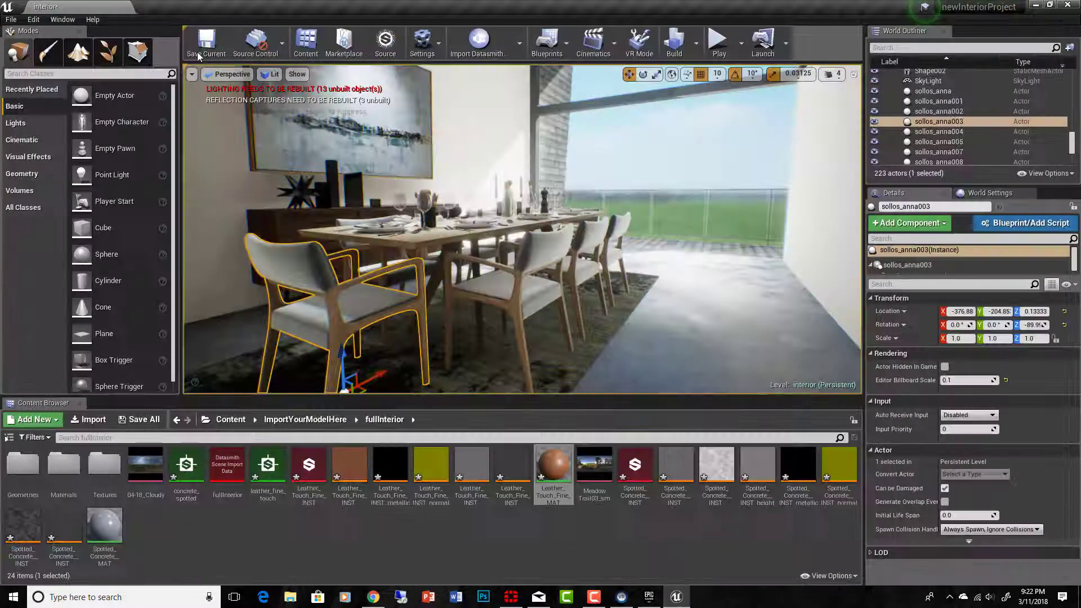
# Select the sollos_anna003_Pivot mesh component of the front chair and try moving it upward.
pyautogui.moveTo(711, 331); pyautogui.dragTo(625, 380)
pyautogui.moveTo(636, 284); pyautogui.dragTo(617, 282)
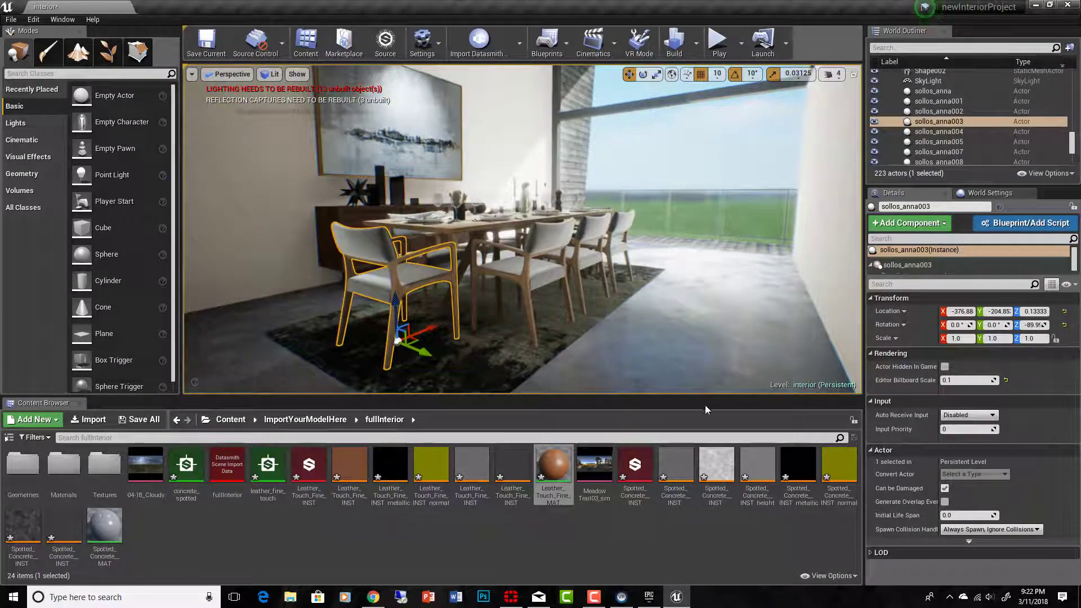
pyautogui.moveTo(619, 360); pyautogui.dragTo(507, 335)
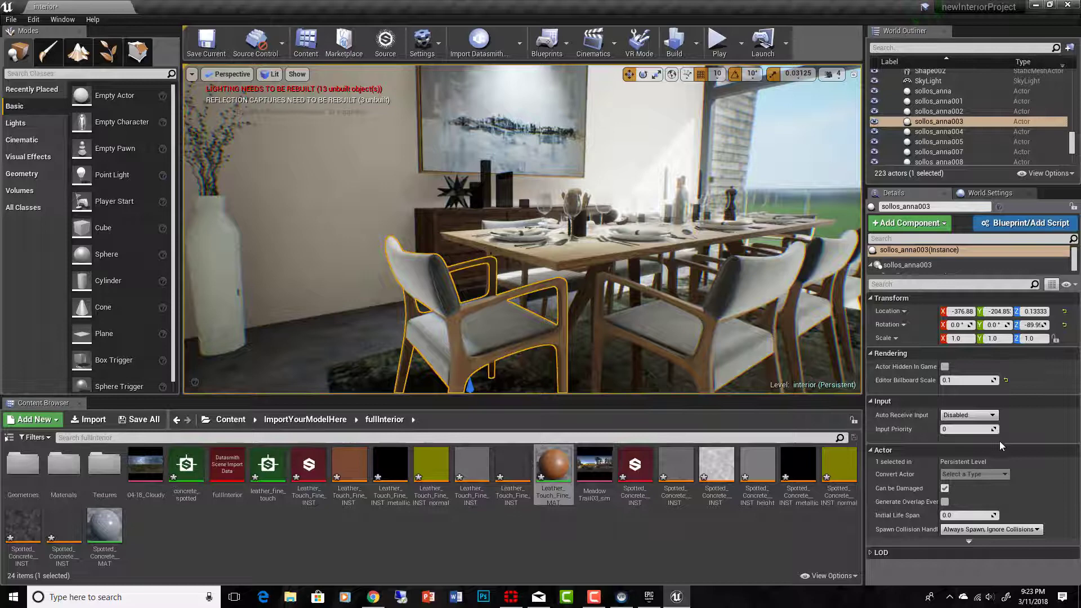
pyautogui.moveTo(1073, 260); pyautogui.dragTo(1073, 269)
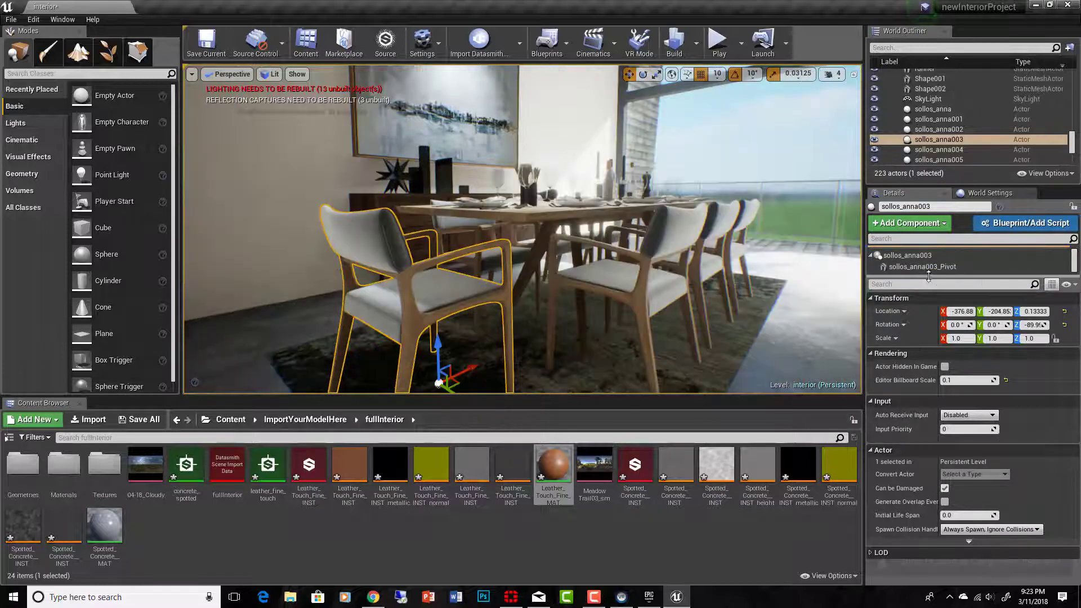
pyautogui.click(927, 268)
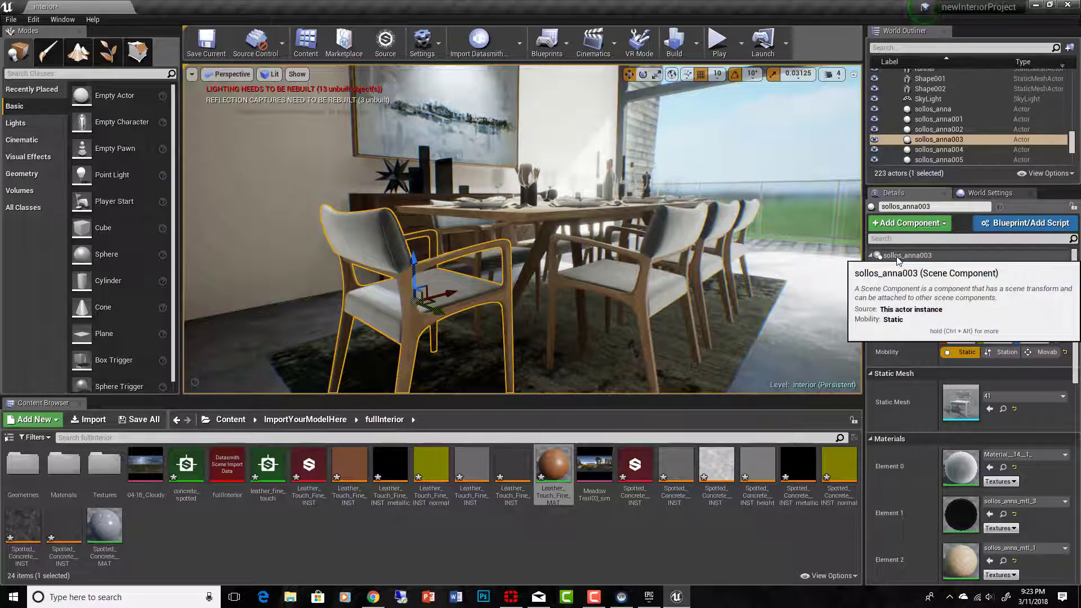
pyautogui.moveTo(417, 261); pyautogui.dragTo(413, 225)
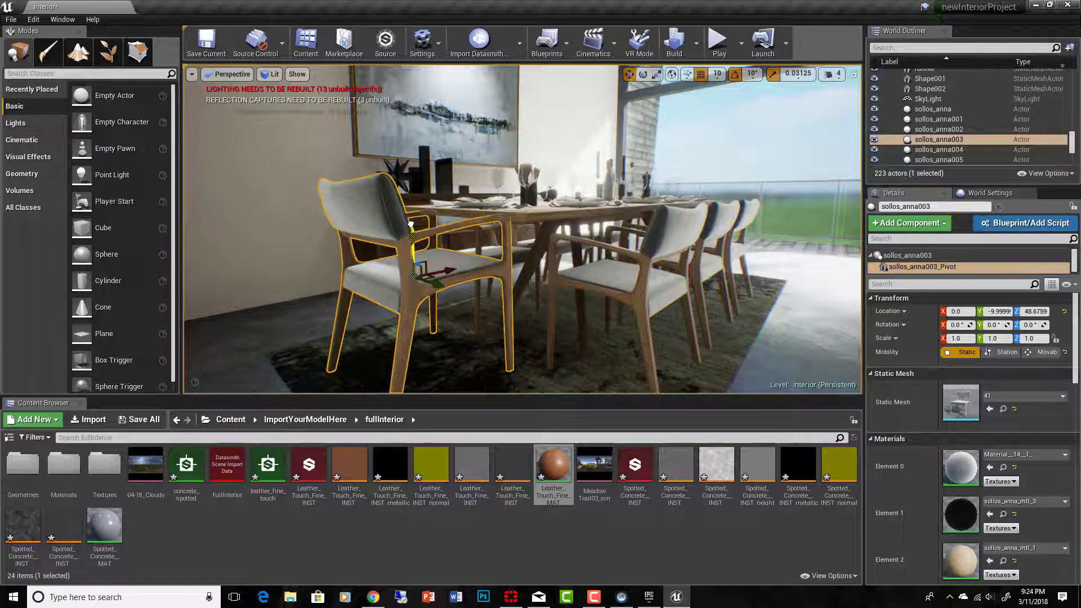
pyautogui.moveTo(414, 234); pyautogui.dragTo(394, 254, button='right')
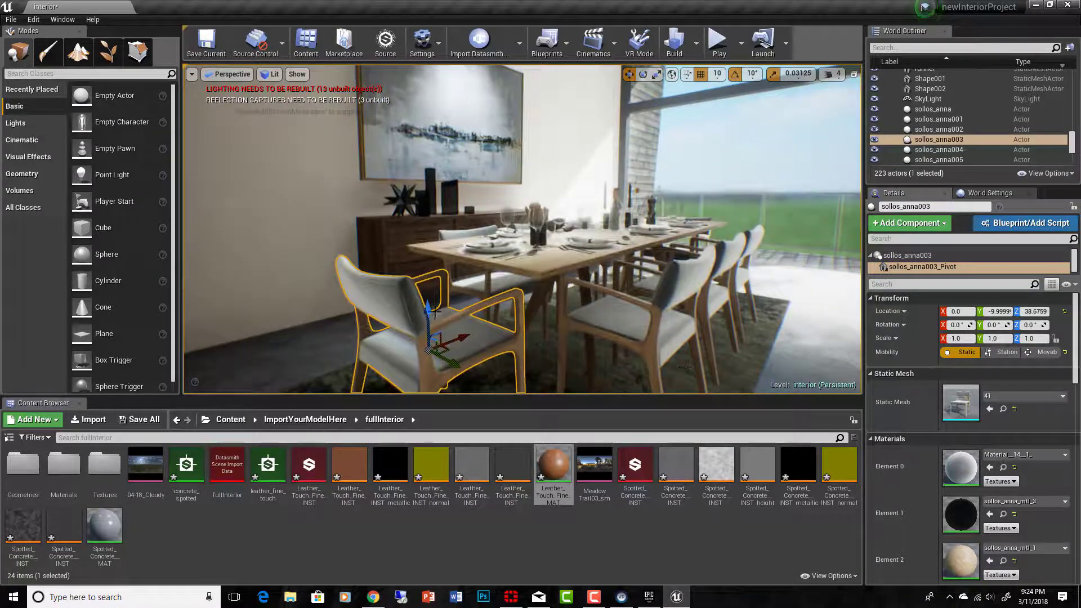
# Assign Leather_Touch_Fine_MAT to material Element 0 of the chair's sollos_anna003_Pivot mesh.
pyautogui.click(903, 267)
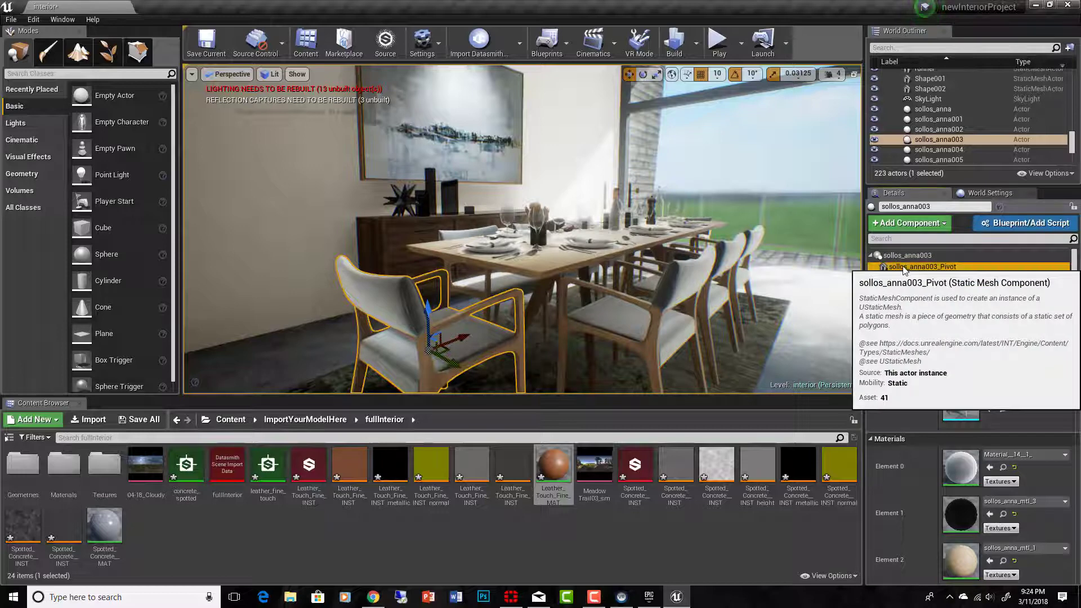
pyautogui.scroll(-2, 1006, 536)
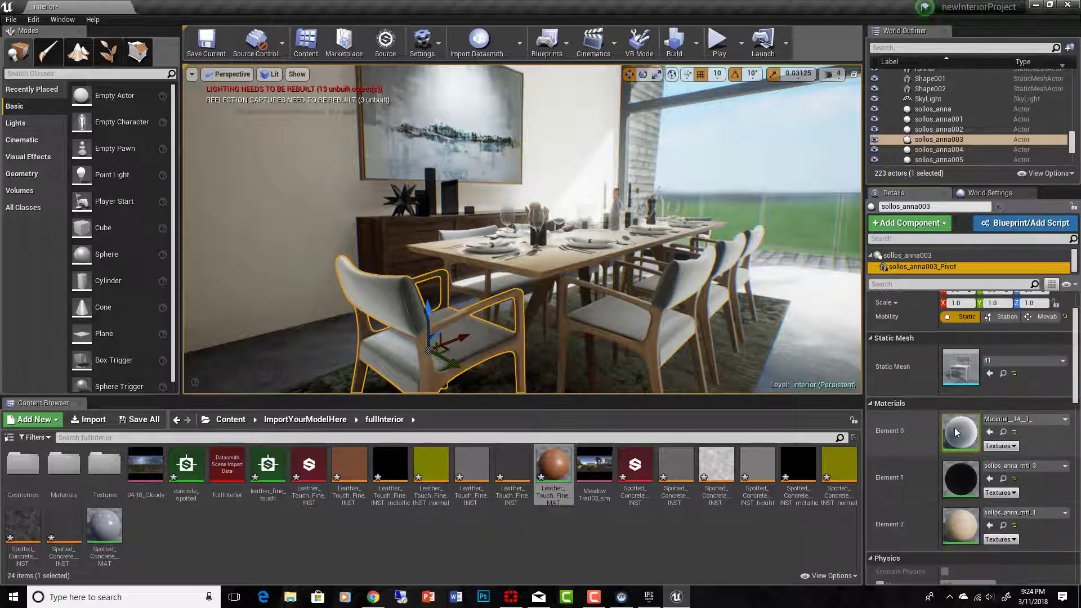
pyautogui.moveTo(553, 464); pyautogui.dragTo(956, 431)
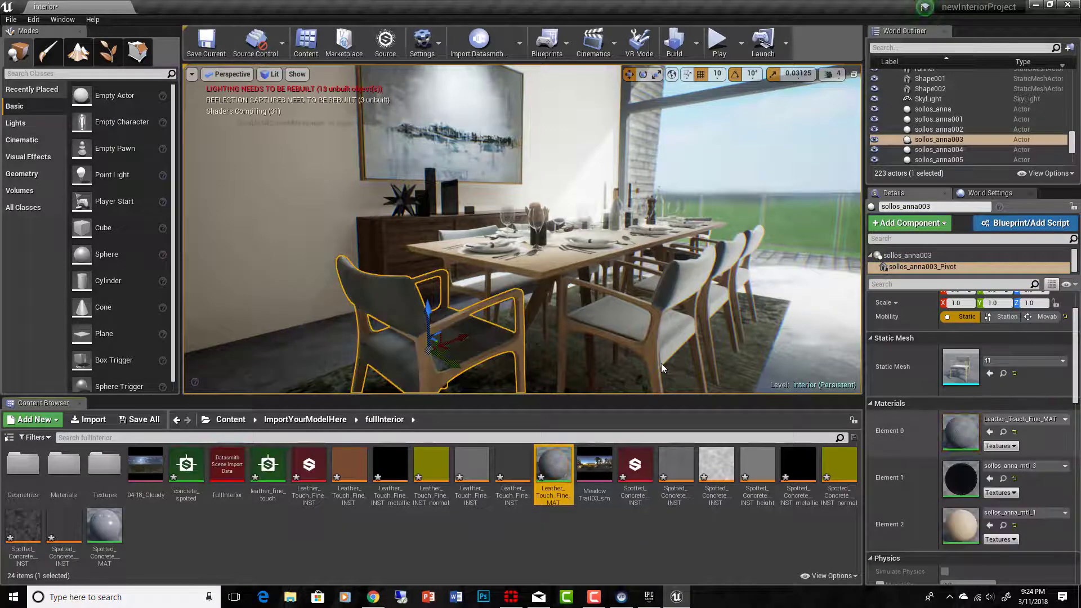
# Open Leather_Touch_Fine_MAT for editing in a reduced window beside a close view of the leather chair.
pyautogui.scroll(5, 443, 305)
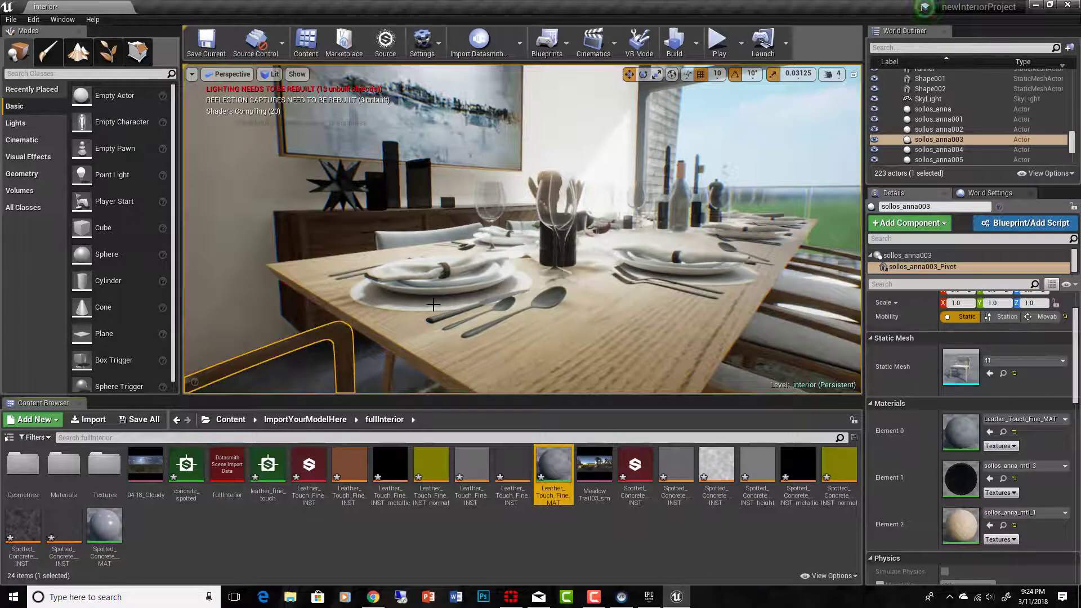
pyautogui.moveTo(434, 304); pyautogui.dragTo(321, 295, button='right')
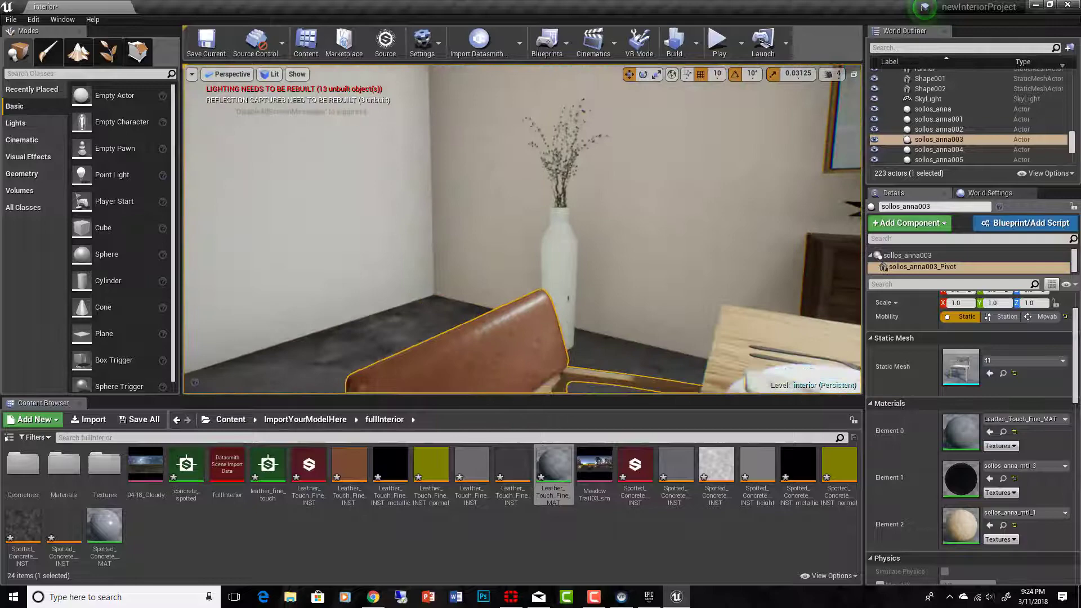
pyautogui.moveTo(511, 274); pyautogui.dragTo(510, 335, button='right')
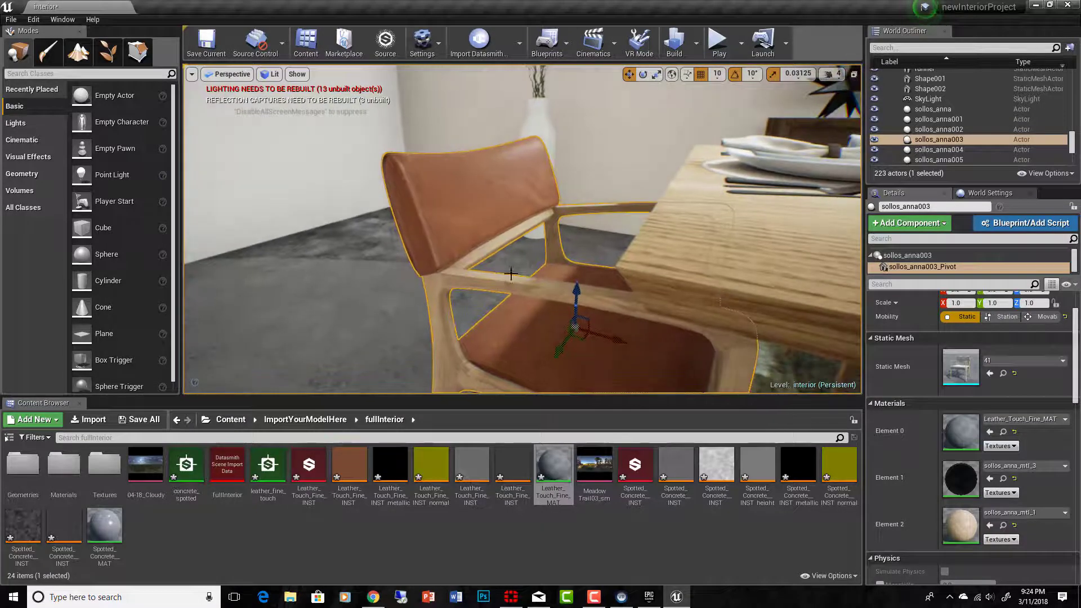
pyautogui.scroll(-4, 518, 270)
pyautogui.moveTo(518, 271); pyautogui.dragTo(555, 324, button='right')
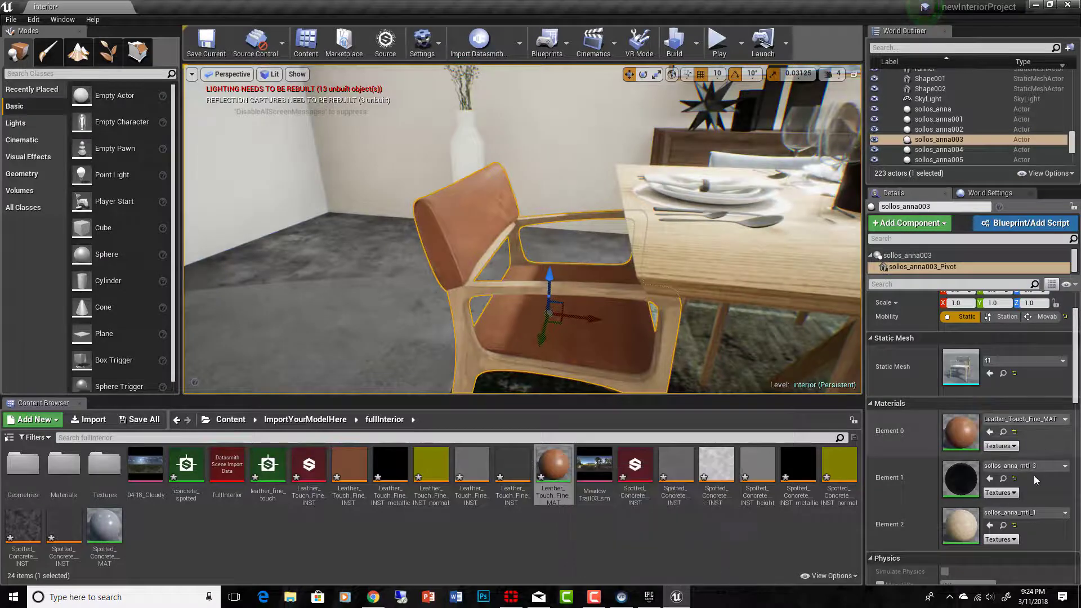
pyautogui.doubleClick(964, 437)
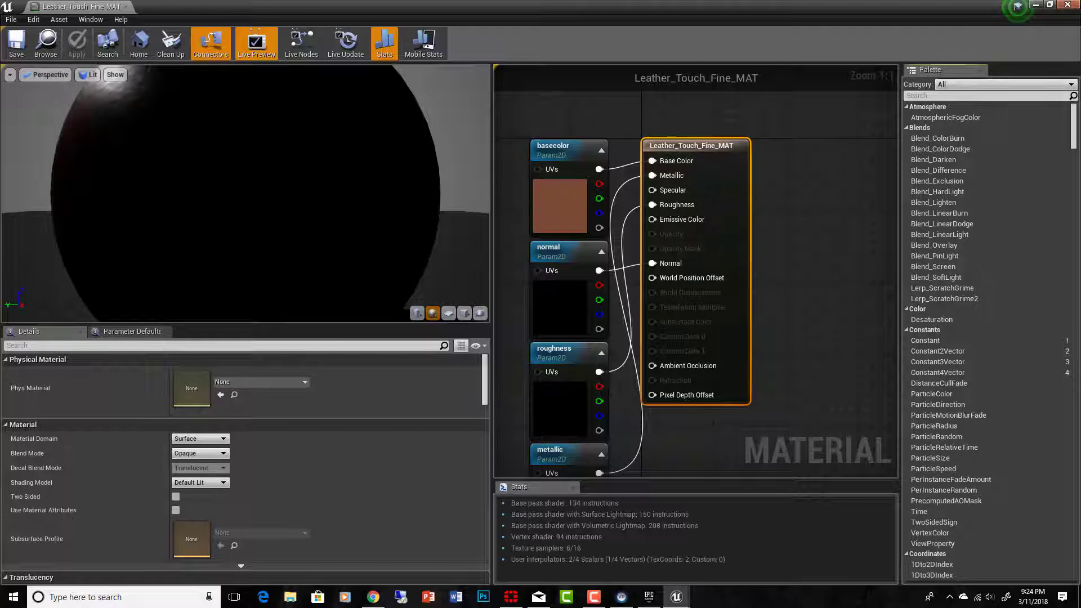
pyautogui.click(1048, 4)
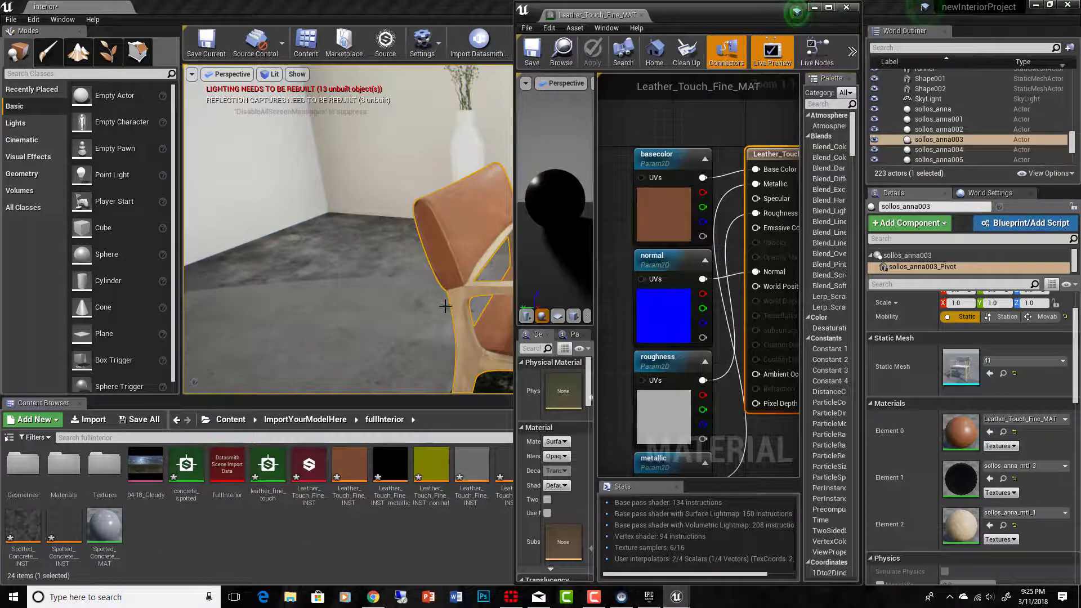
pyautogui.moveTo(360, 225); pyautogui.dragTo(248, 225, button='right')
pyautogui.moveTo(510, 276); pyautogui.dragTo(431, 253, button='right')
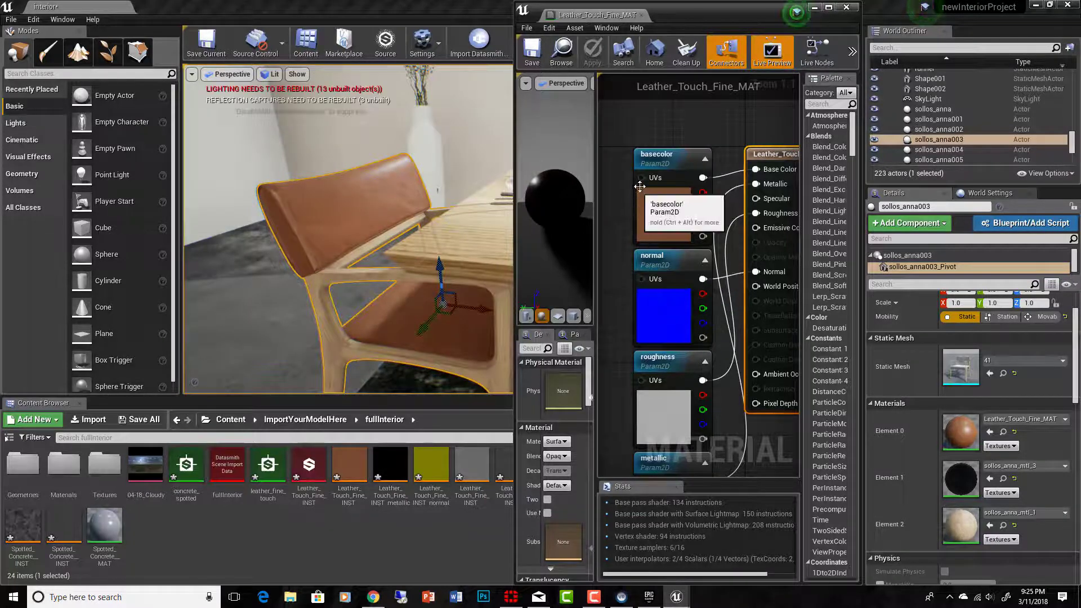
# Add a texture coordinate node feeding the basecolor texture's UVs, with U and V tiling set to 0.01.
pyautogui.moveTo(642, 178); pyautogui.dragTo(629, 311)
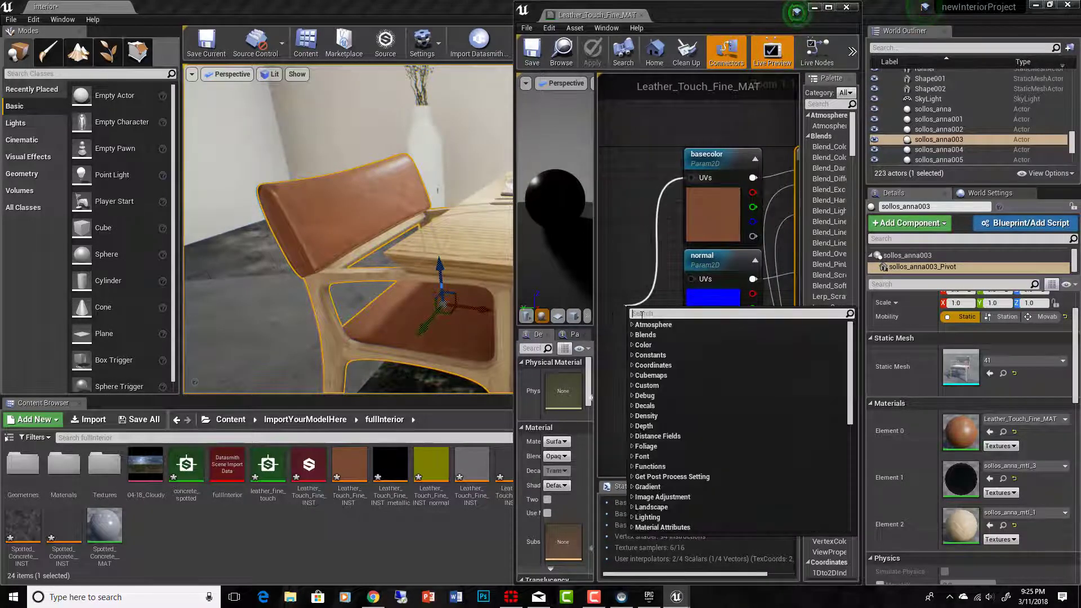
pyautogui.write('texture')
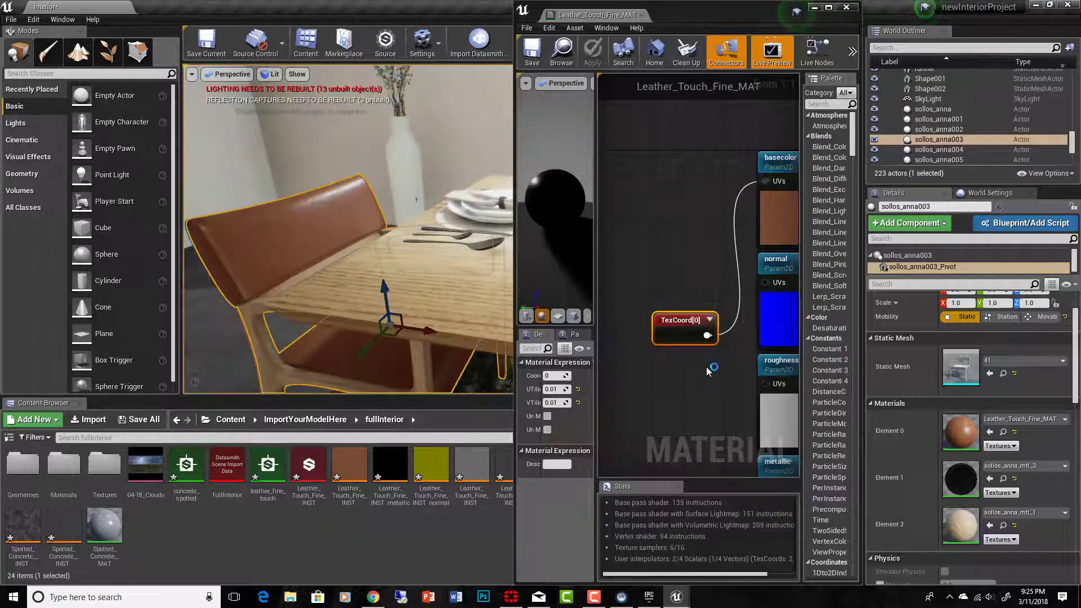
# Connect the texture coordinate node to the UVs of the normal, roughness and metallic textures as well.
pyautogui.moveTo(754, 301); pyautogui.dragTo(721, 280, button='right')
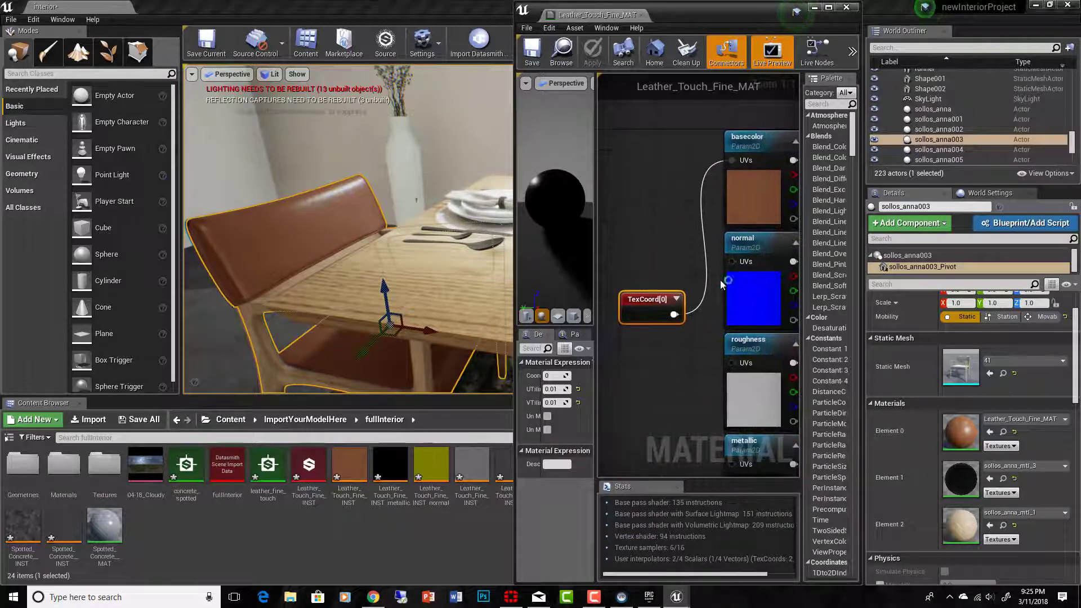
pyautogui.moveTo(732, 262); pyautogui.dragTo(715, 286)
pyautogui.moveTo(679, 319); pyautogui.dragTo(674, 314)
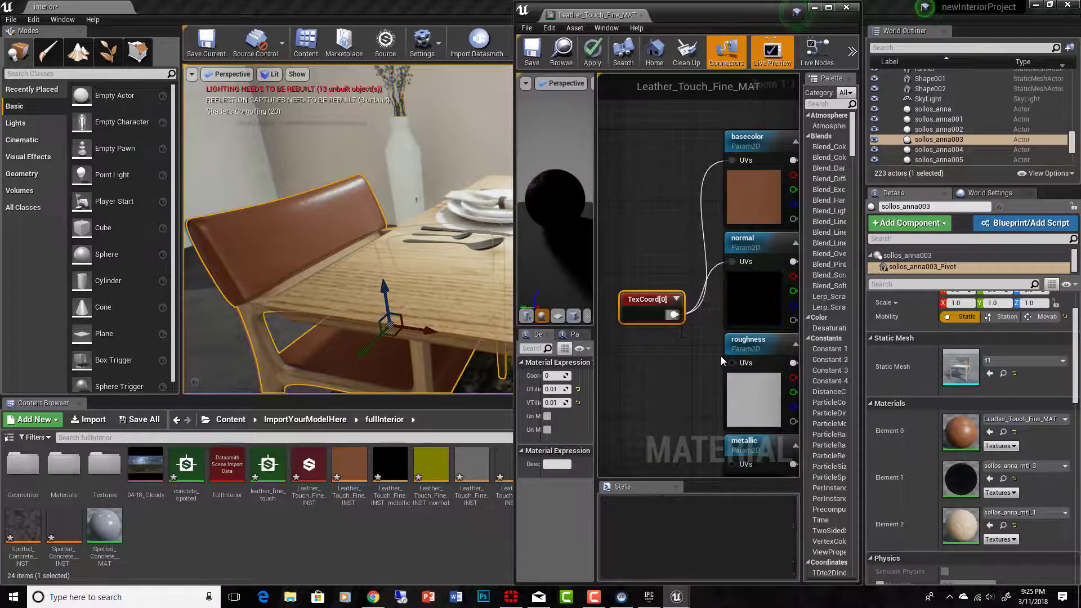
pyautogui.moveTo(731, 363); pyautogui.dragTo(673, 315)
pyautogui.moveTo(704, 397); pyautogui.dragTo(682, 319, button='right')
pyautogui.moveTo(711, 387); pyautogui.dragTo(652, 237)
pyautogui.scroll(-1, 666, 266)
pyautogui.scroll(-2, 666, 269)
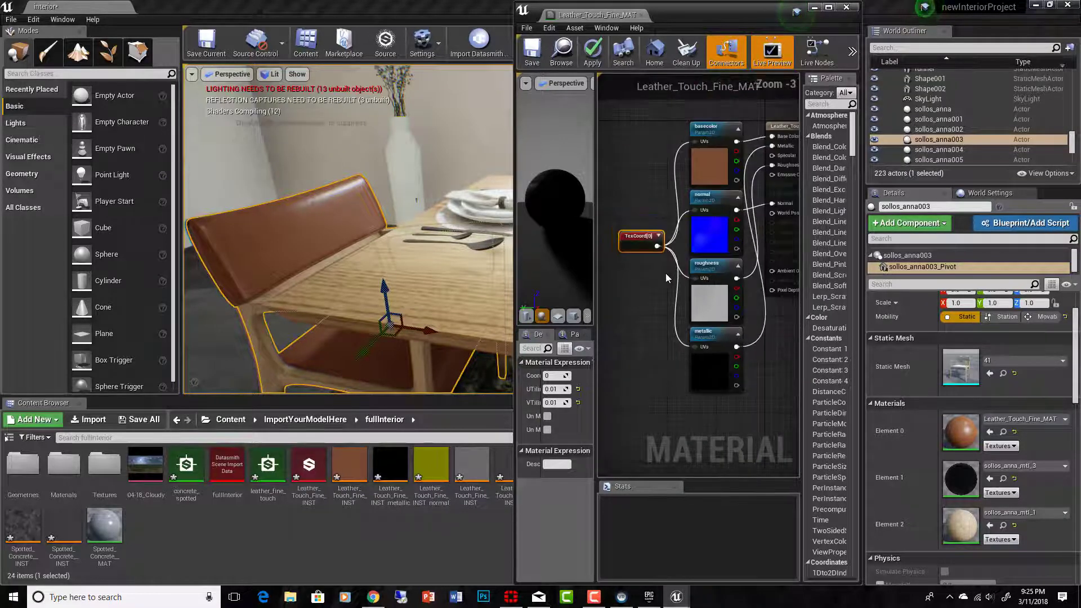
# Set the texture coordinate node's U and V tiling to 4.0, apply the material, inspect the chair leather and close the material editor.
pyautogui.moveTo(647, 290); pyautogui.dragTo(655, 314, button='right')
pyautogui.moveTo(321, 246)
pyautogui.mouseDown(button='right')
pyautogui.moveTo(304, 226)
pyautogui.moveTo(342, 250)
pyautogui.moveTo(341, 276)
pyautogui.moveTo(361, 265)
pyautogui.moveTo(335, 252)
pyautogui.mouseUp(button='right')
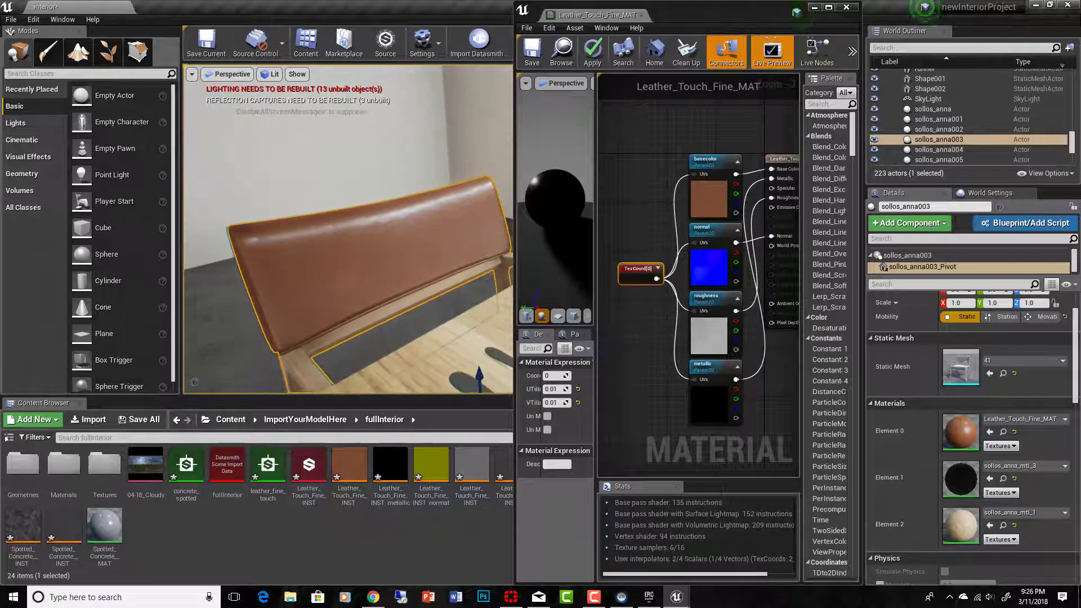
pyautogui.moveTo(636, 269); pyautogui.dragTo(630, 269)
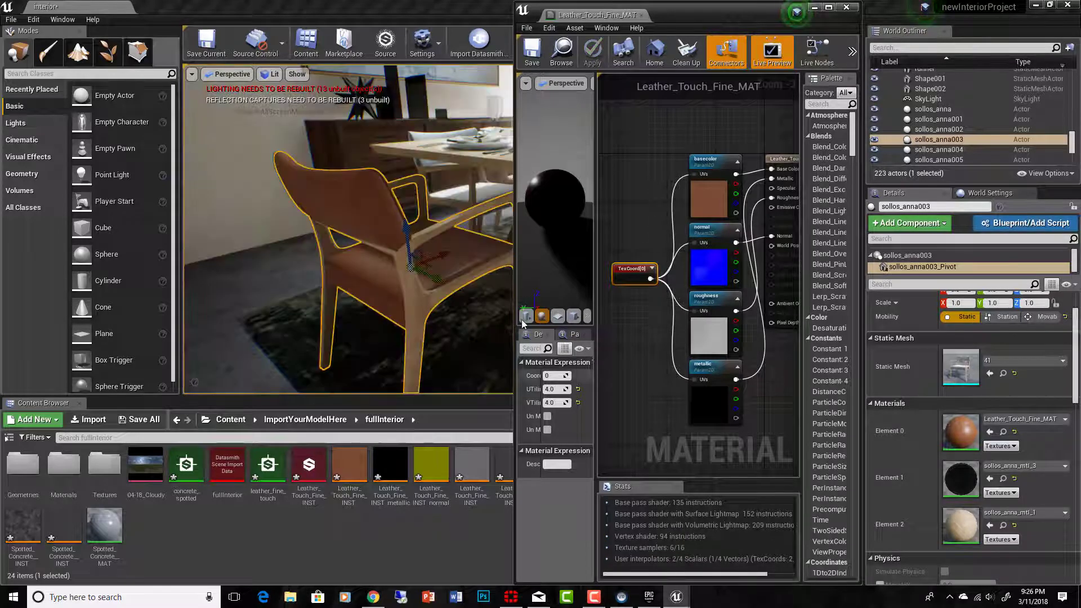
pyautogui.moveTo(467, 259)
pyautogui.mouseDown(button='right')
pyautogui.moveTo(428, 258)
pyautogui.moveTo(467, 259)
pyautogui.mouseUp(button='right')
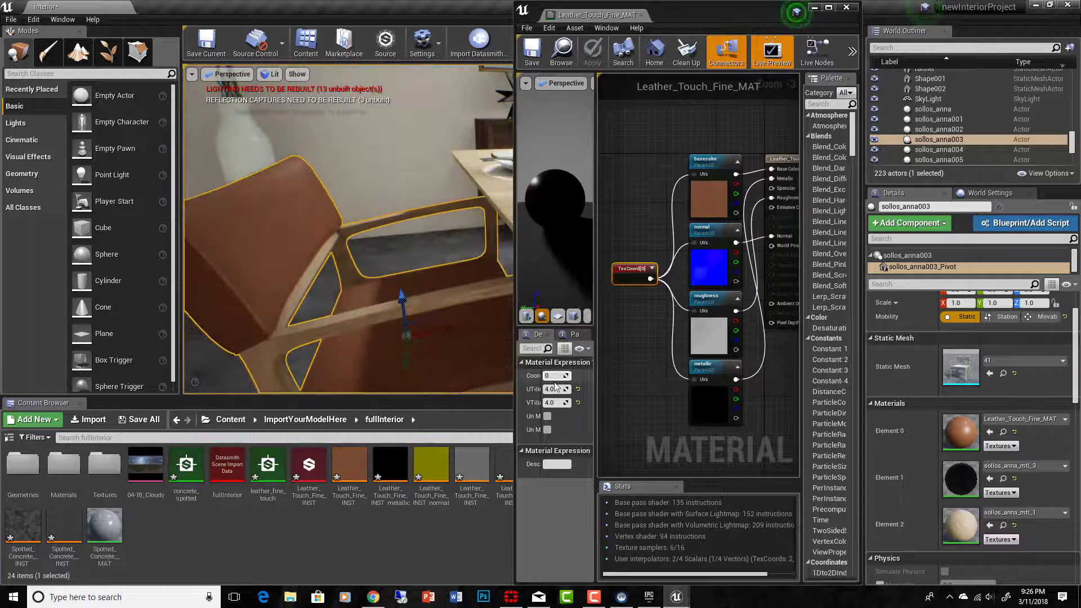
pyautogui.moveTo(463, 336); pyautogui.dragTo(478, 305, button='right')
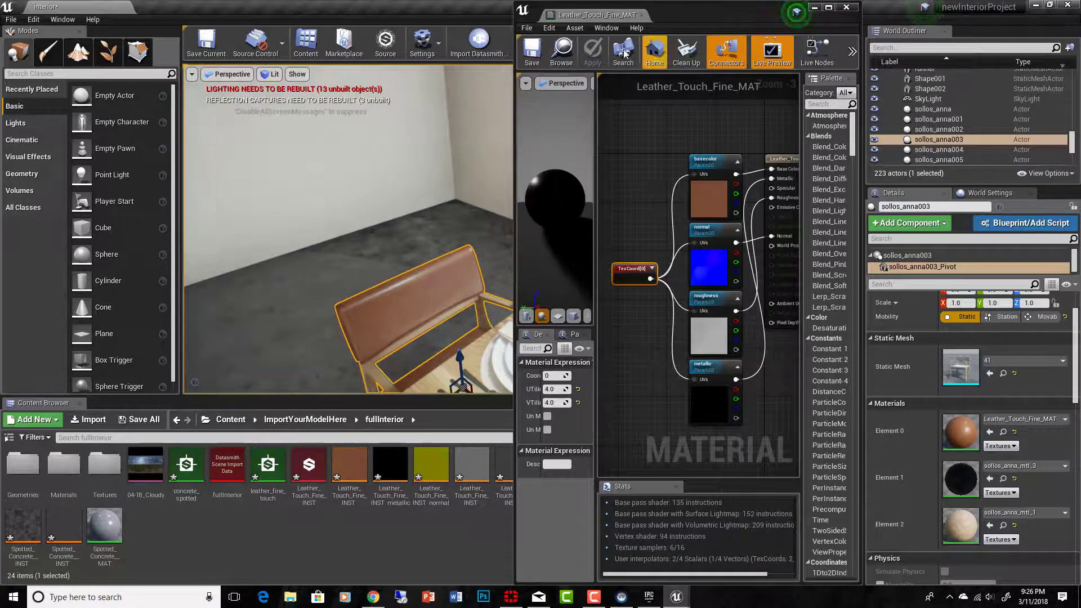
pyautogui.click(849, 11)
# Open the Leather_Touch_Fine_INST Substance graph instance in an enlarged window beside the view of the chair.
pyautogui.moveTo(506, 236); pyautogui.dragTo(506, 236, button='right')
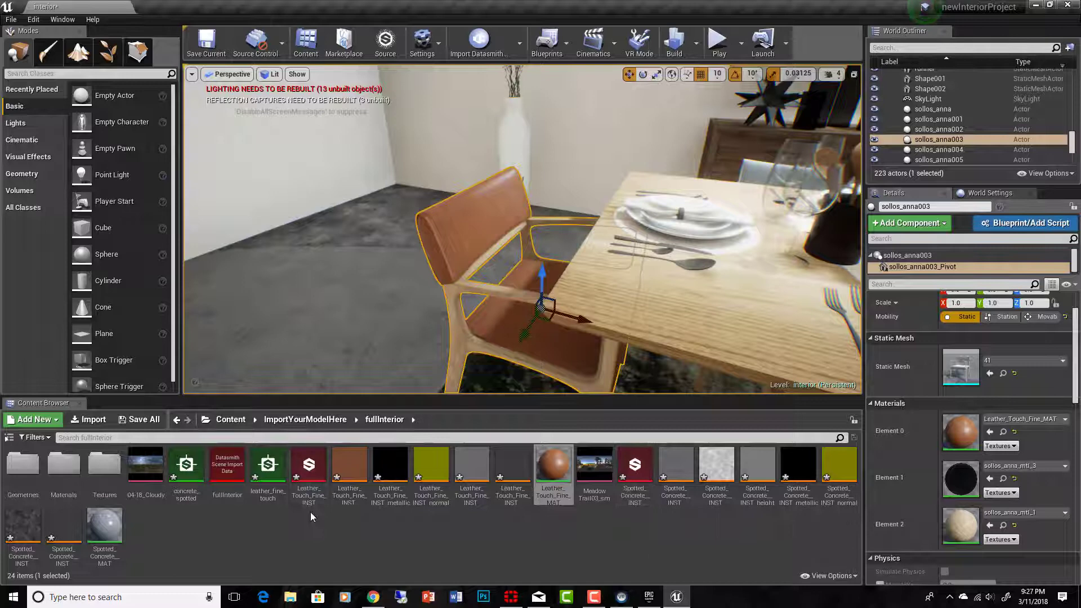
pyautogui.doubleClick(306, 478)
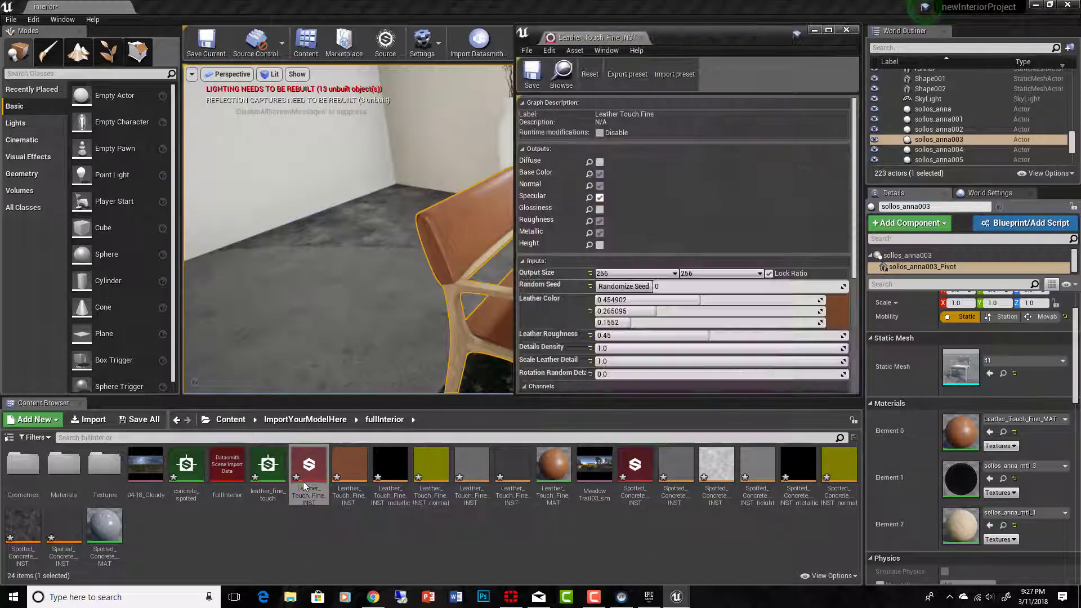
pyautogui.moveTo(687, 28); pyautogui.dragTo(855, 15)
pyautogui.moveTo(866, 398); pyautogui.dragTo(867, 583)
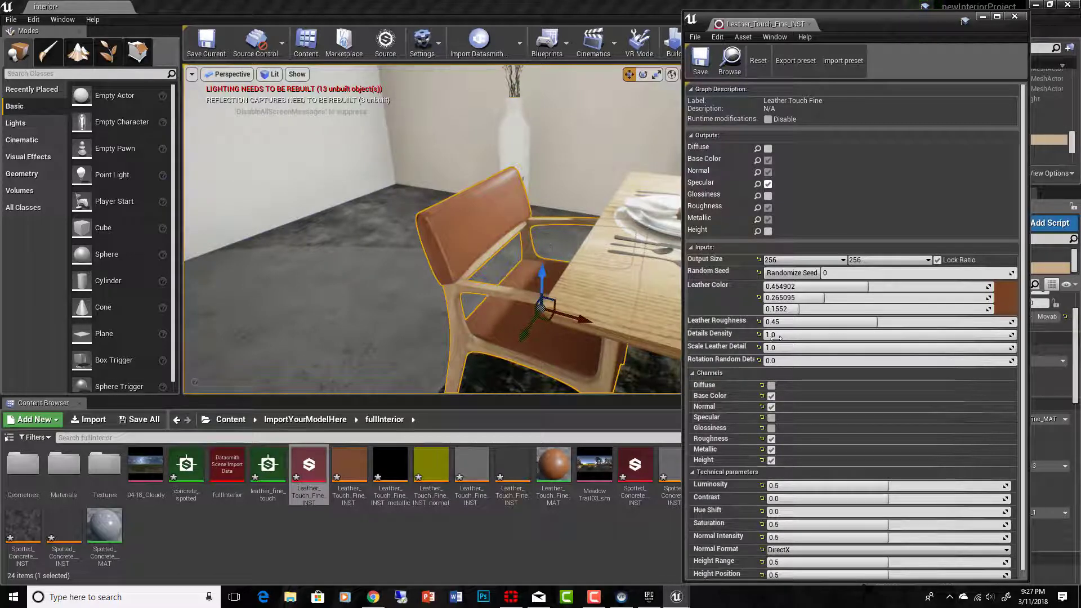
# Set the leather Substance's output size to 512 by 512 and randomize its seed to 18243.
pyautogui.click(808, 260)
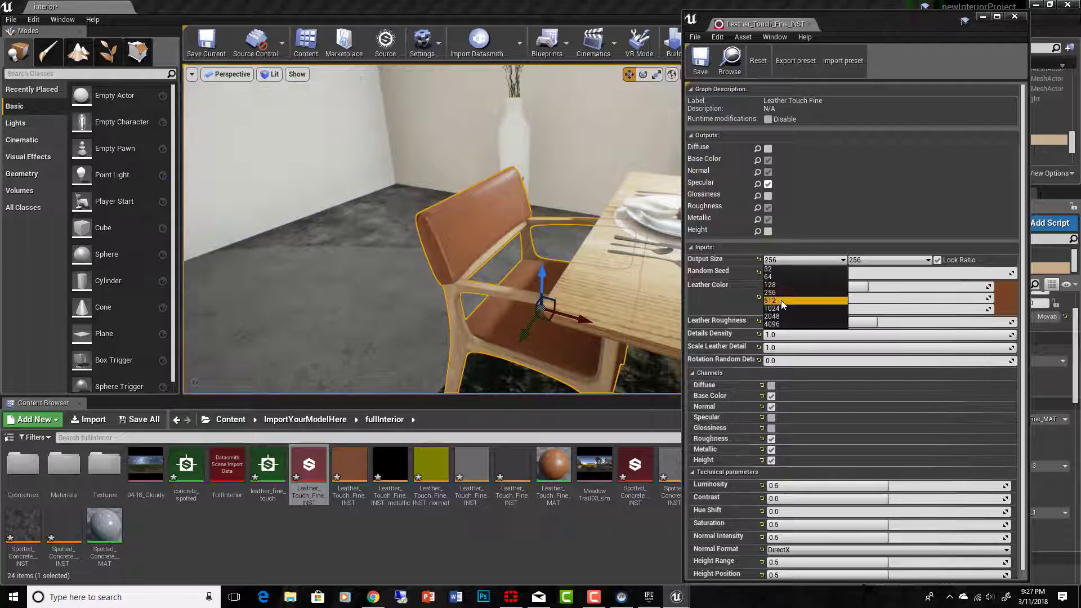
pyautogui.click(831, 299)
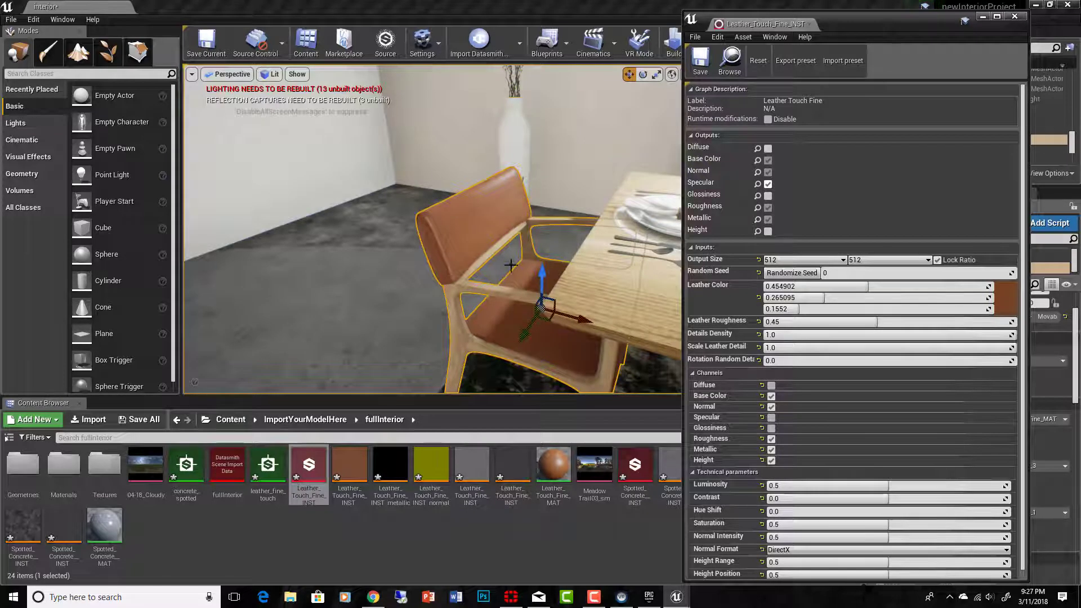
pyautogui.moveTo(511, 265)
pyautogui.mouseDown(button='right')
pyautogui.moveTo(526, 267)
pyautogui.moveTo(527, 236)
pyautogui.moveTo(529, 266)
pyautogui.mouseUp(button='right')
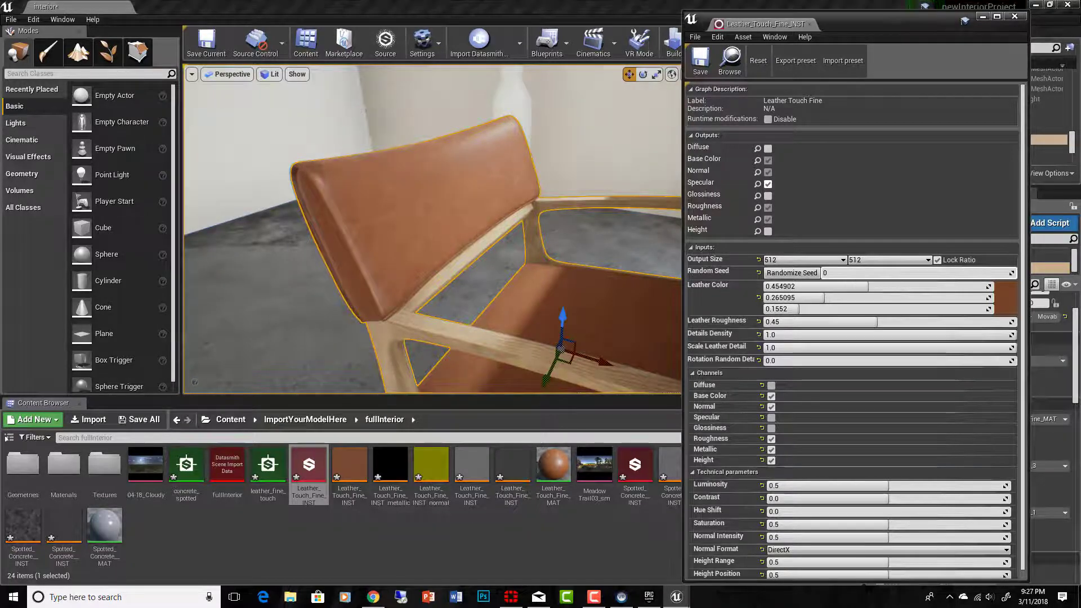
pyautogui.click(807, 274)
pyautogui.click(807, 274)
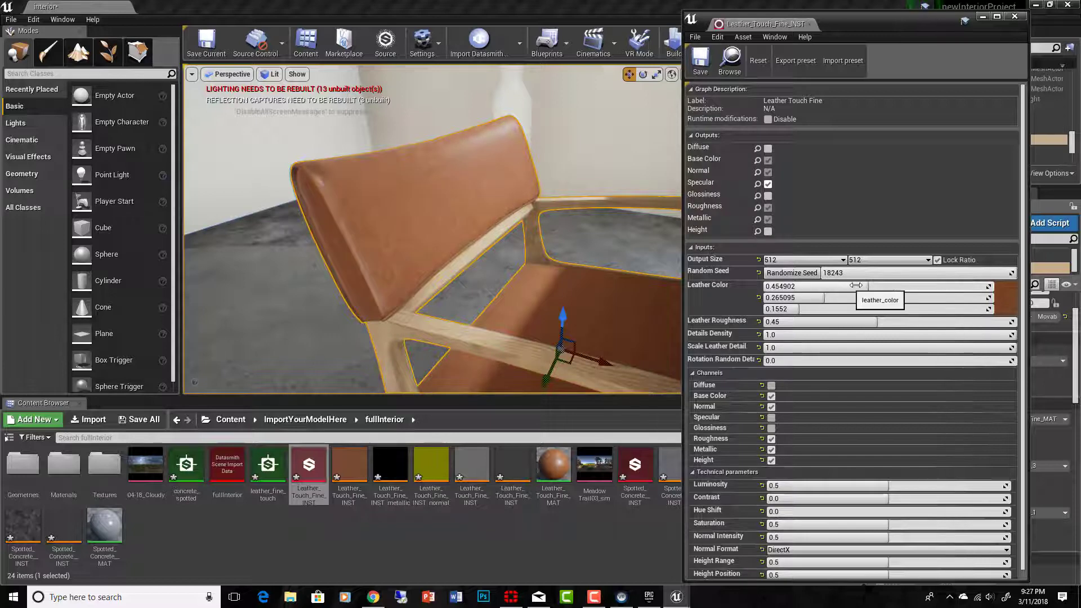
# Try a different leather color, reset it to the default, and lower the leather roughness to 0.317.
pyautogui.moveTo(868, 287); pyautogui.dragTo(847, 297)
pyautogui.click(758, 296)
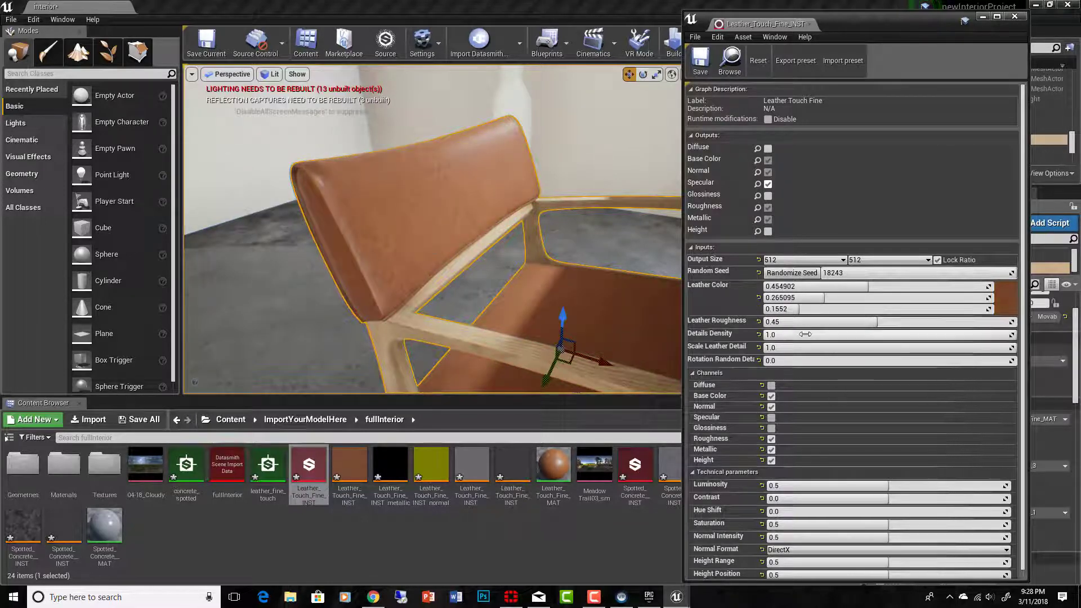
pyautogui.moveTo(876, 324)
pyautogui.mouseDown()
pyautogui.moveTo(792, 324)
pyautogui.moveTo(937, 323)
pyautogui.moveTo(799, 323)
pyautogui.moveTo(844, 321)
pyautogui.mouseUp()
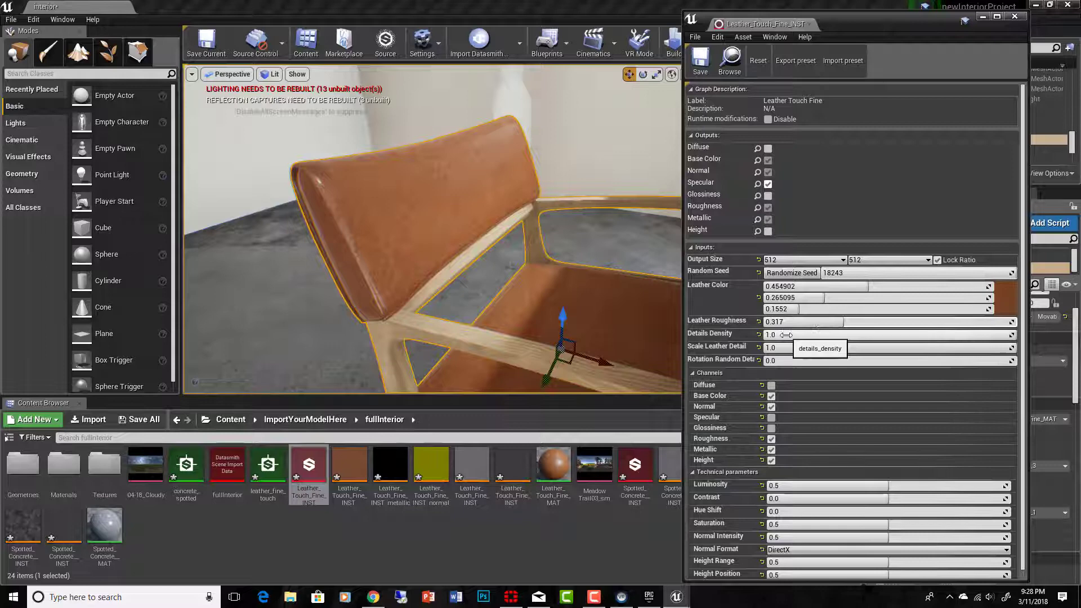
# Try Details Density at 0.0 and 0.499 on the chair leather and reset it to its default.
pyautogui.moveTo(1008, 334); pyautogui.dragTo(766, 335)
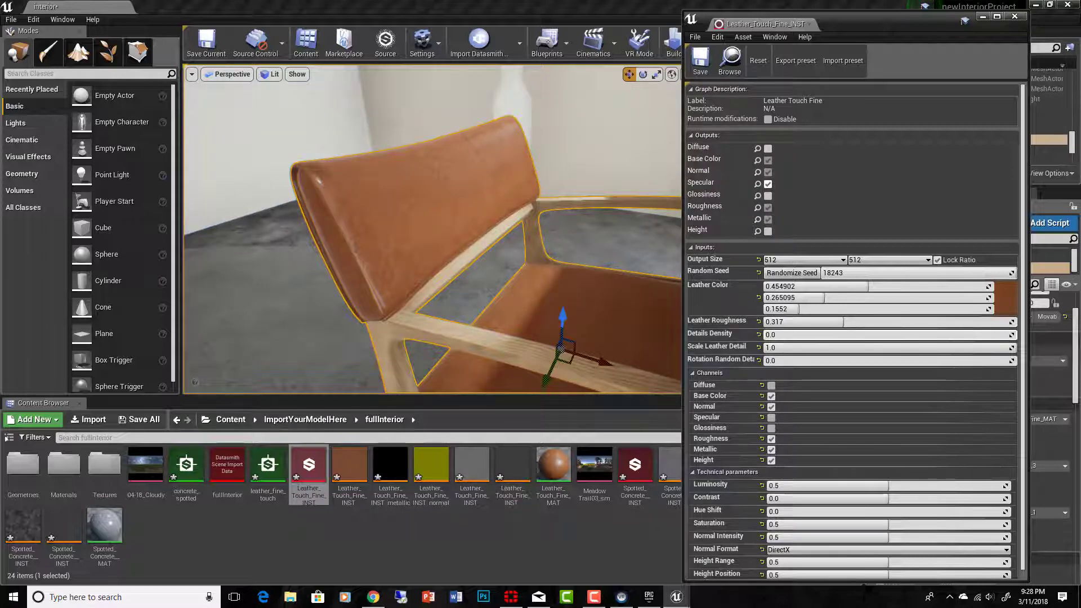
pyautogui.moveTo(843, 334); pyautogui.dragTo(972, 334)
pyautogui.moveTo(895, 335)
pyautogui.mouseDown()
pyautogui.moveTo(794, 334)
pyautogui.moveTo(890, 335)
pyautogui.mouseUp()
pyautogui.moveTo(364, 112); pyautogui.dragTo(326, 107, button='right')
pyautogui.moveTo(456, 291)
pyautogui.mouseDown(button='right')
pyautogui.moveTo(394, 282)
pyautogui.moveTo(456, 291)
pyautogui.mouseUp(button='right')
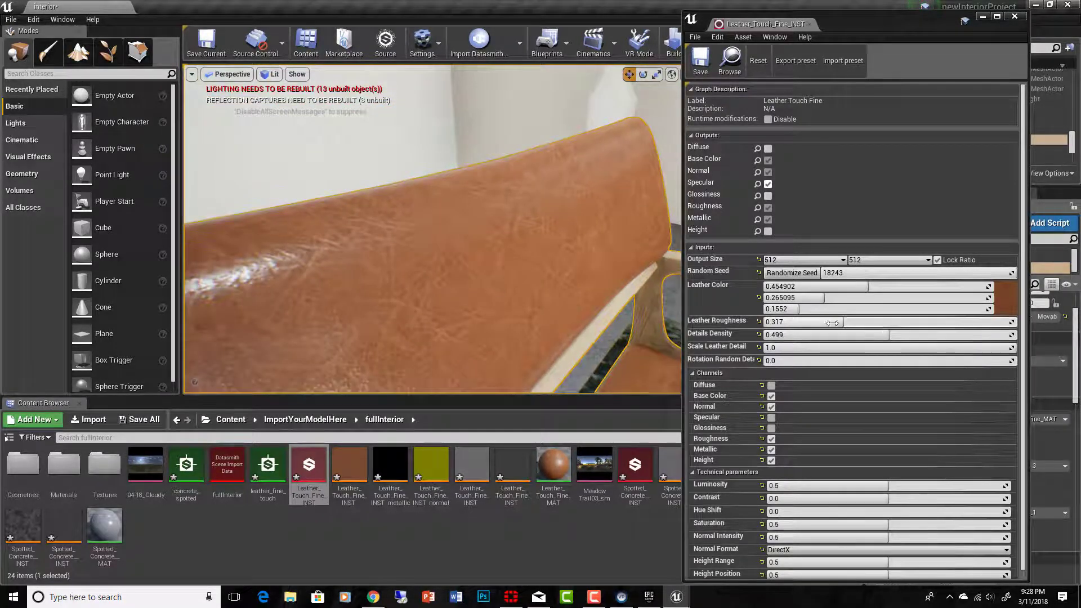
pyautogui.click(760, 334)
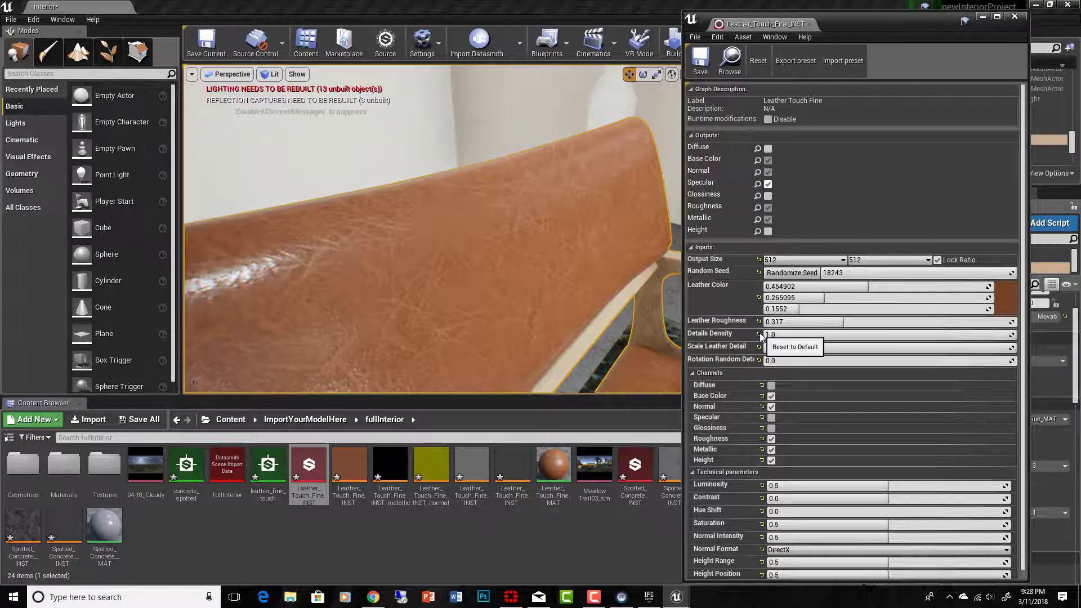
# Set Leather Roughness to 0.355 while comparing the chair's leather from near and far.
pyautogui.scroll(-5, 498, 301)
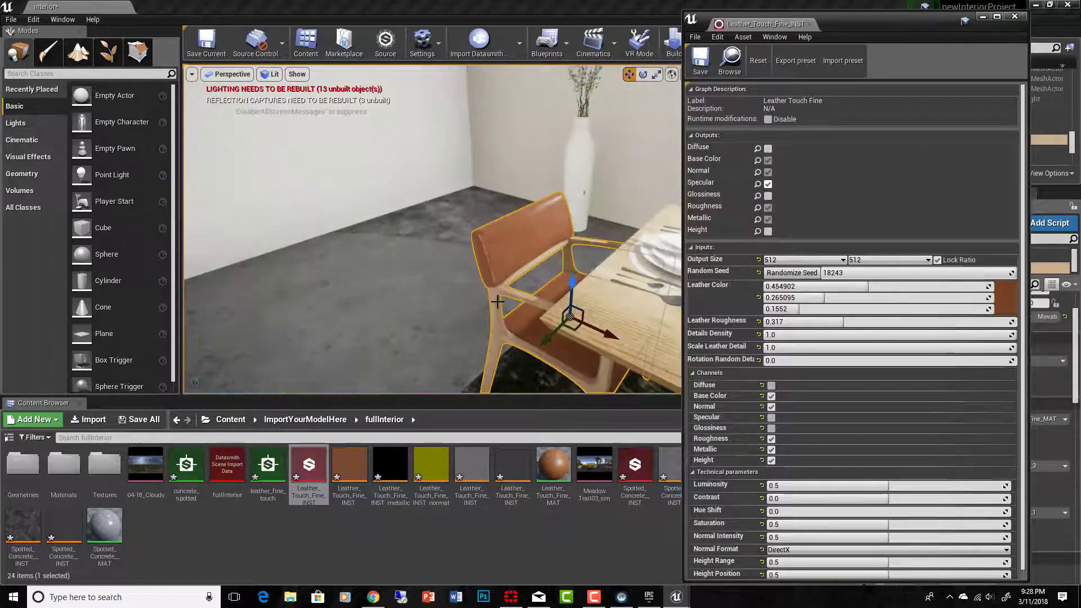
pyautogui.scroll(5, 499, 302)
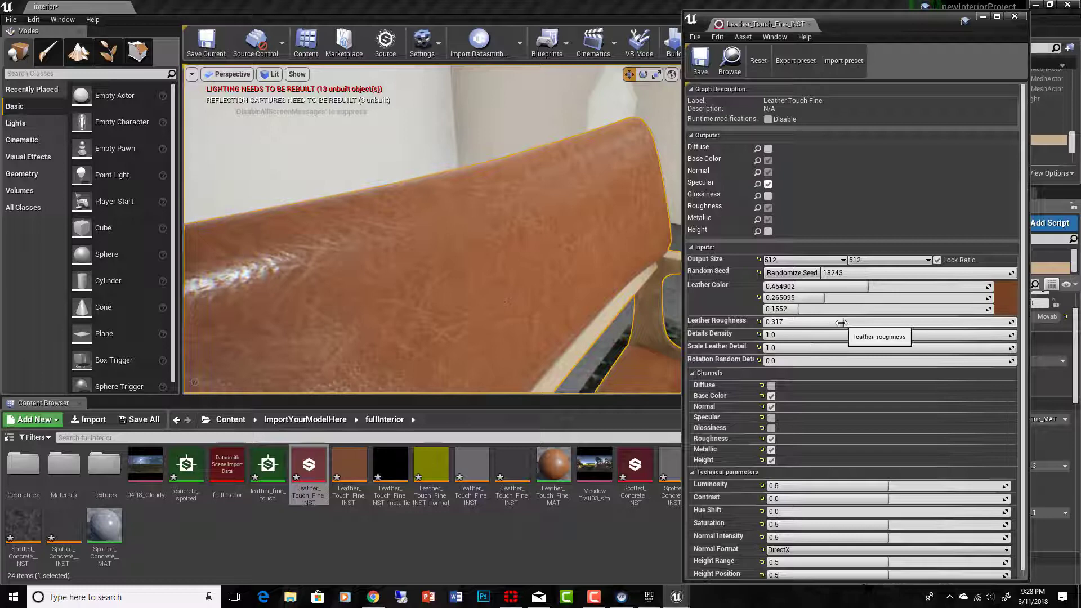
pyautogui.moveTo(842, 322)
pyautogui.mouseDown()
pyautogui.moveTo(830, 323)
pyautogui.moveTo(844, 322)
pyautogui.mouseUp()
pyautogui.moveTo(775, 320); pyautogui.dragTo(785, 321)
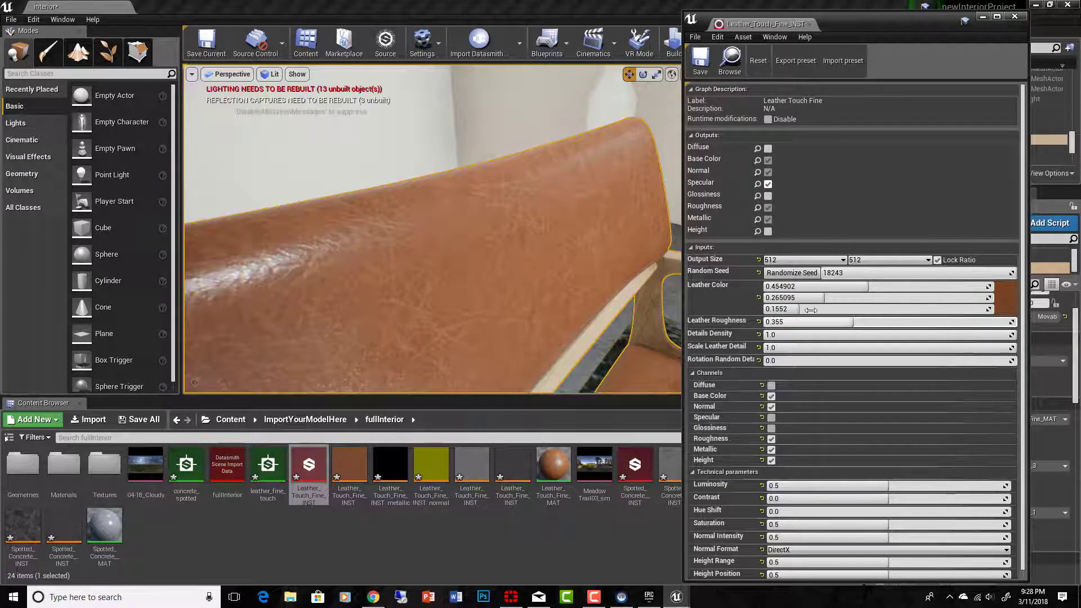
pyautogui.scroll(-5, 387, 295)
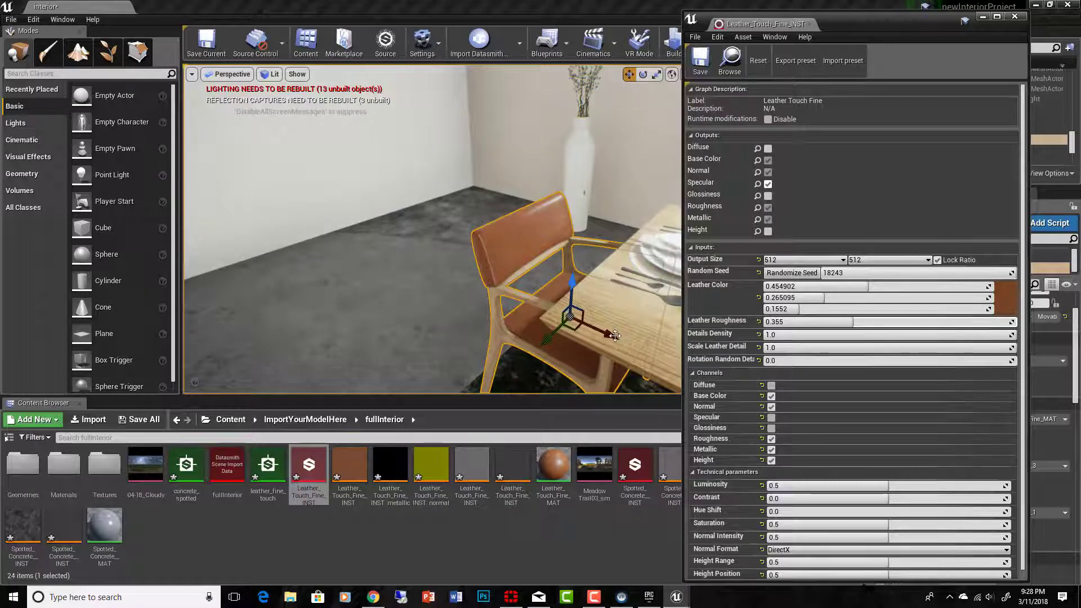
pyautogui.moveTo(616, 336); pyautogui.dragTo(676, 345, button='right')
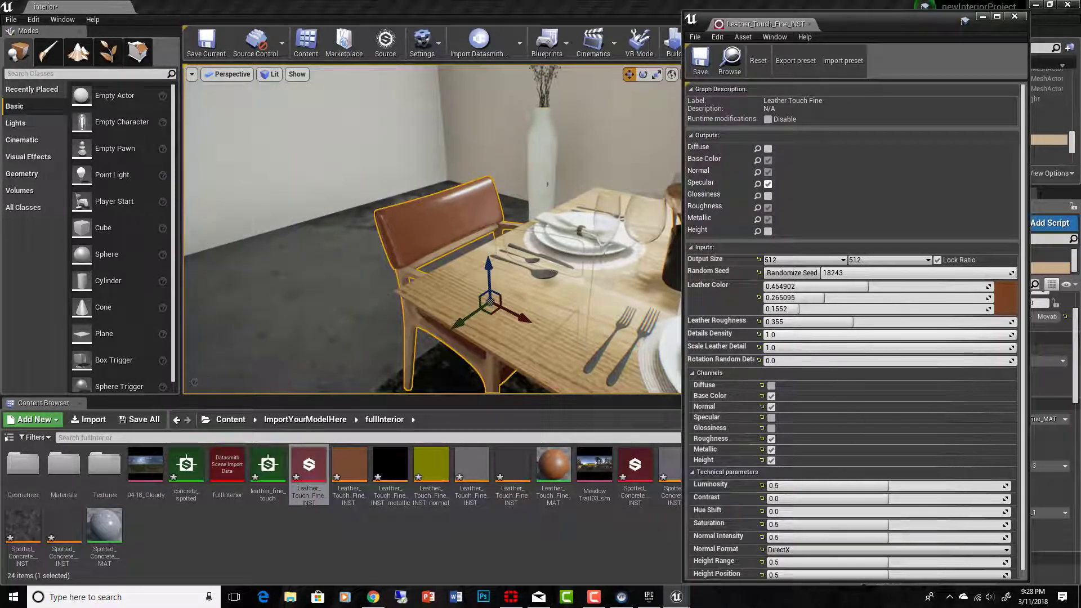
# Set the leather's Details Density to 0.47 and check the chair up close.
pyautogui.moveTo(1012, 334); pyautogui.dragTo(882, 334)
pyautogui.scroll(4, 413, 246)
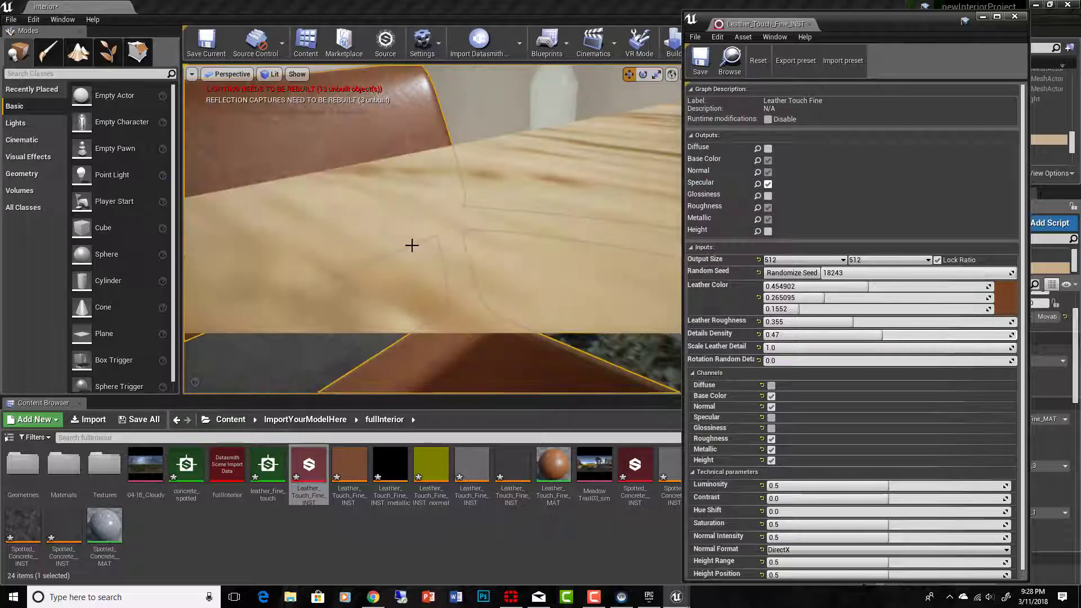
pyautogui.scroll(-6, 412, 245)
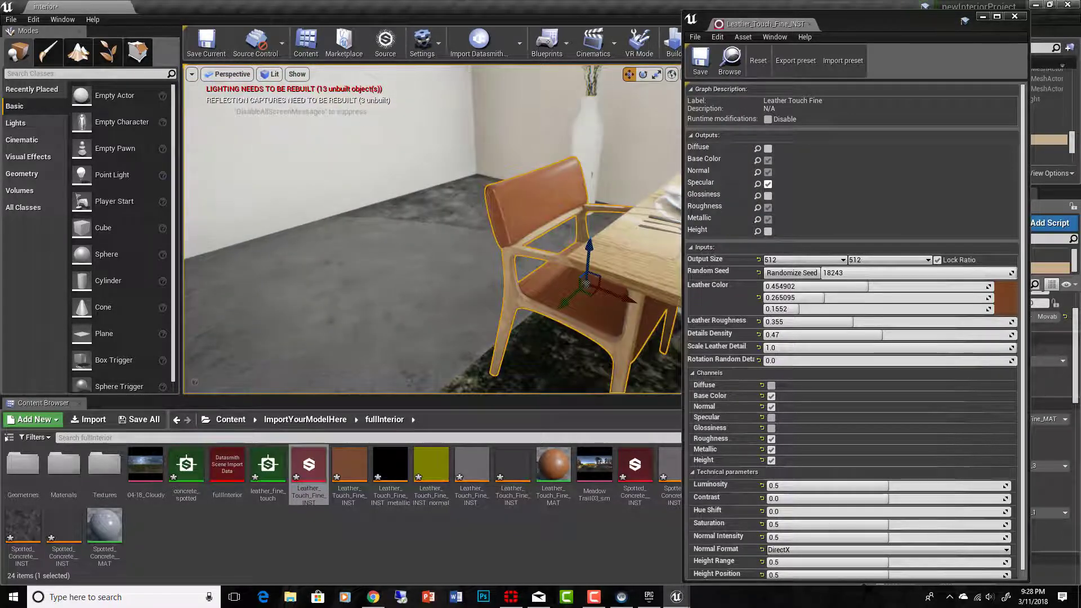
# Set Scale Leather Detail to 0.335, the random detail rotation to 0.151, Luminosity to 0.486 and Contrast to 0.124.
pyautogui.moveTo(412, 246); pyautogui.dragTo(518, 245, button='right')
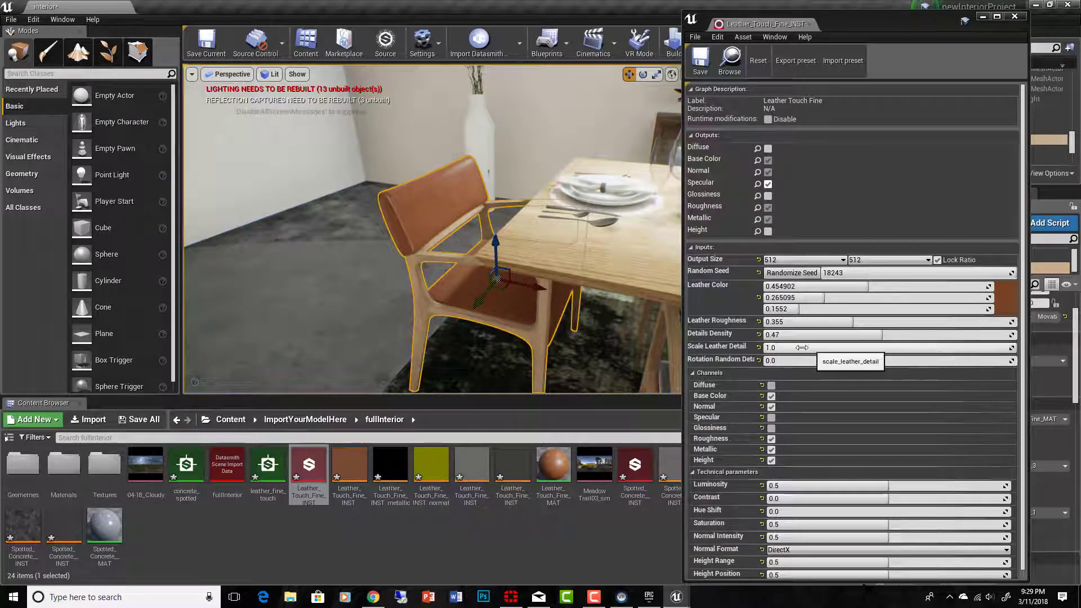
pyautogui.moveTo(779, 348); pyautogui.dragTo(766, 347)
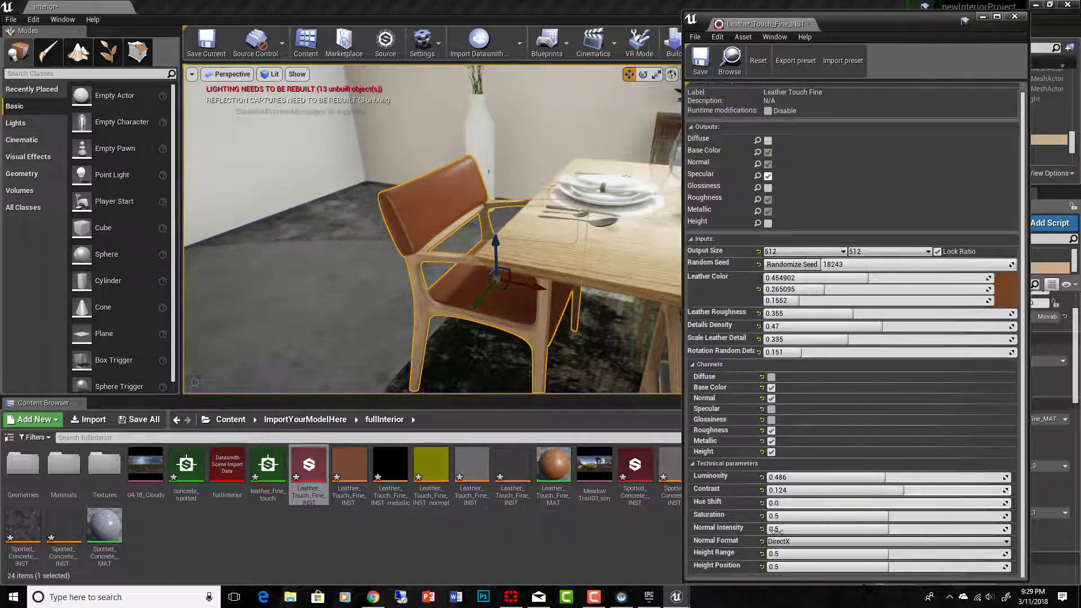
pyautogui.scroll(1, 789, 551)
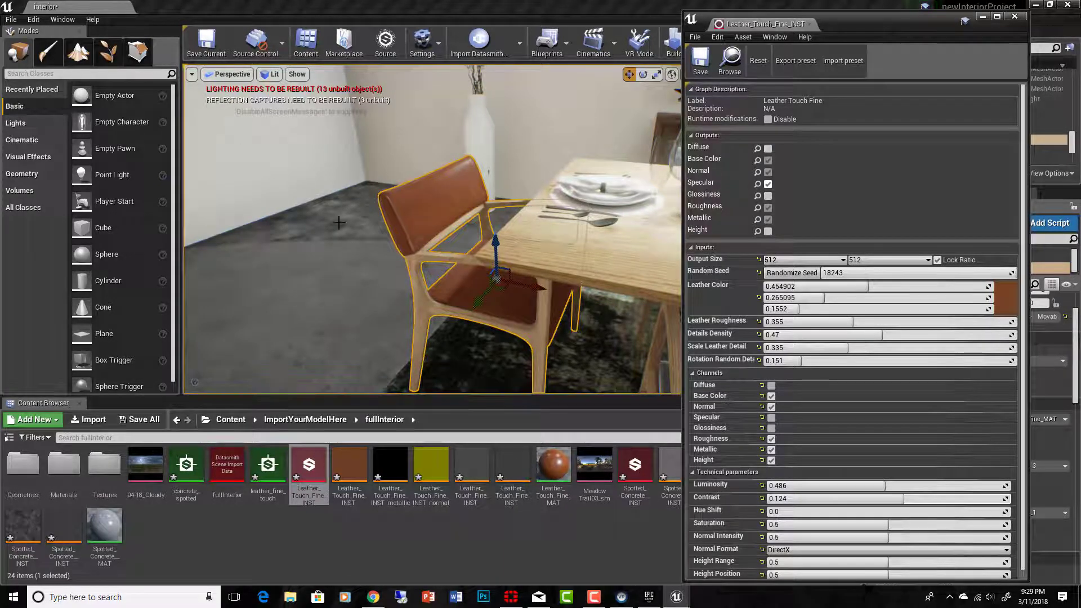
# Examine the finished leather chair from several angles alongside the dining table and the other chairs.
pyautogui.moveTo(338, 223)
pyautogui.mouseDown()
pyautogui.moveTo(329, 180)
pyautogui.moveTo(350, 222)
pyautogui.mouseUp()
pyautogui.moveTo(350, 222)
pyautogui.mouseDown(button='right')
pyautogui.moveTo(350, 259)
pyautogui.moveTo(293, 304)
pyautogui.moveTo(411, 282)
pyautogui.moveTo(352, 222)
pyautogui.moveTo(364, 242)
pyautogui.moveTo(394, 248)
pyautogui.moveTo(391, 282)
pyautogui.moveTo(352, 222)
pyautogui.mouseUp(button='right')
pyautogui.moveTo(447, 230); pyautogui.dragTo(446, 230, button='right')
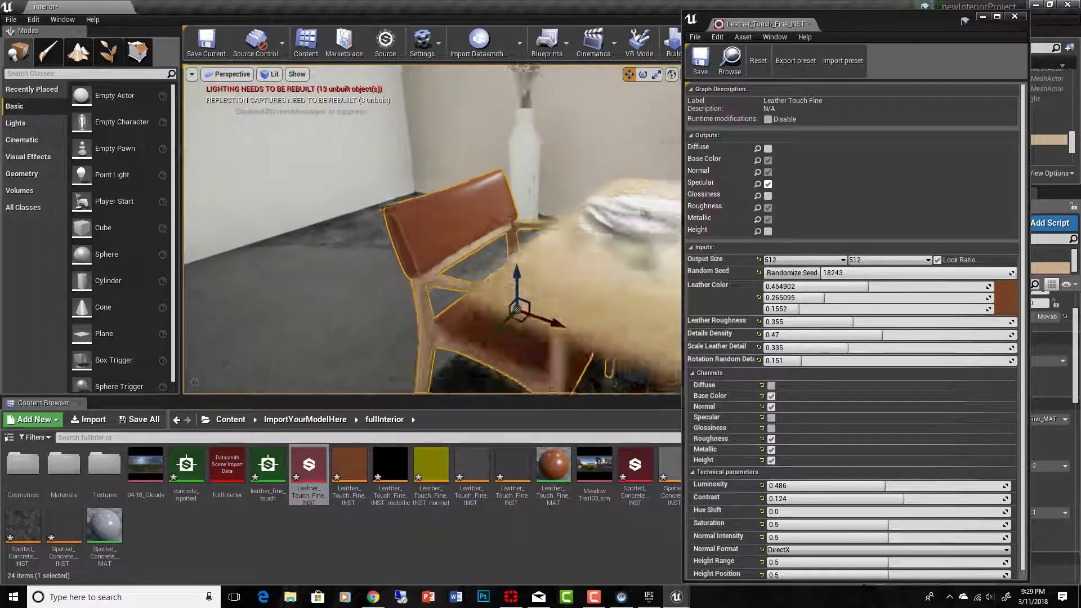
pyautogui.moveTo(447, 230); pyautogui.dragTo(446, 230, button='right')
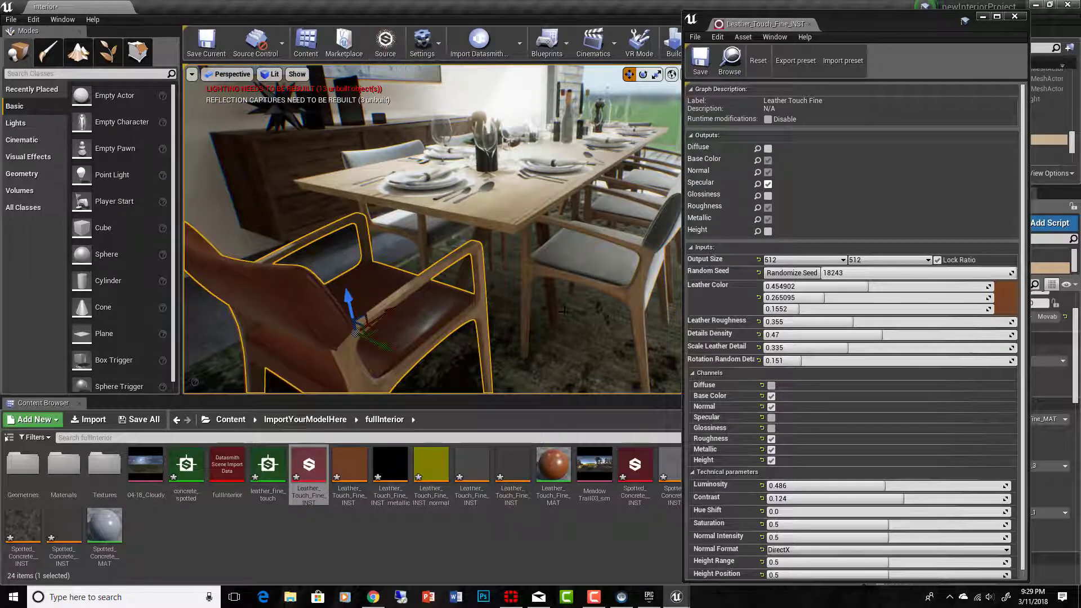
pyautogui.moveTo(564, 311); pyautogui.dragTo(564, 310, button='right')
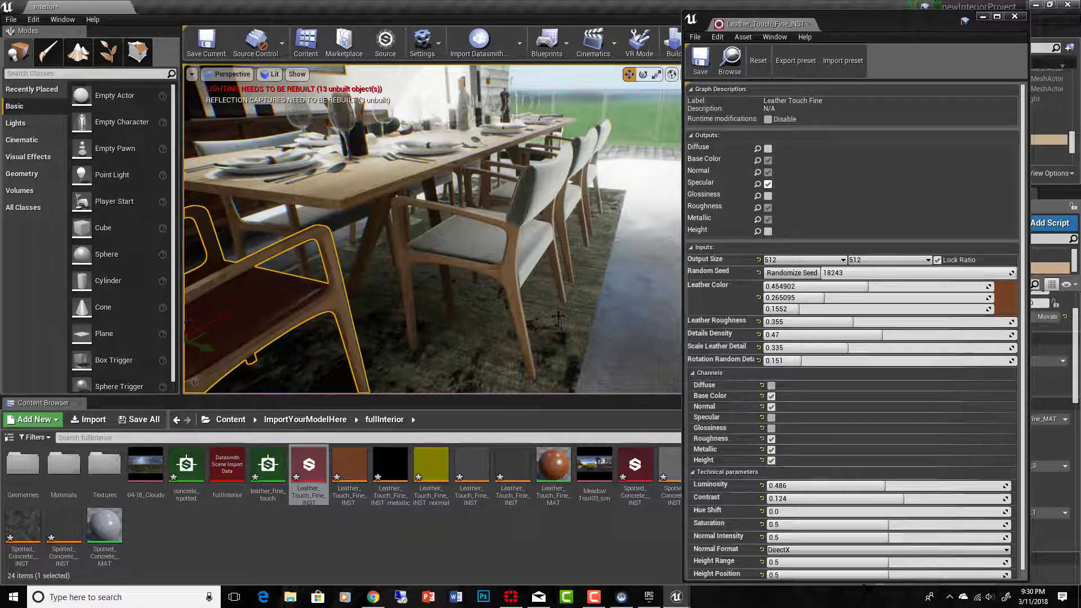
pyautogui.press('f')
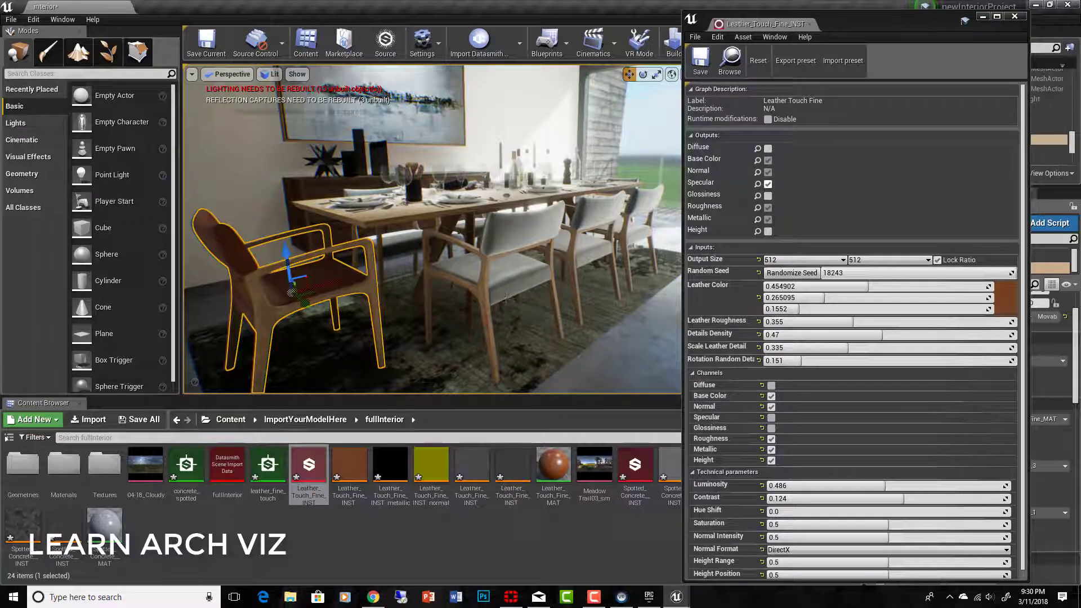
pyautogui.moveTo(457, 312); pyautogui.dragTo(362, 312, button='middle')
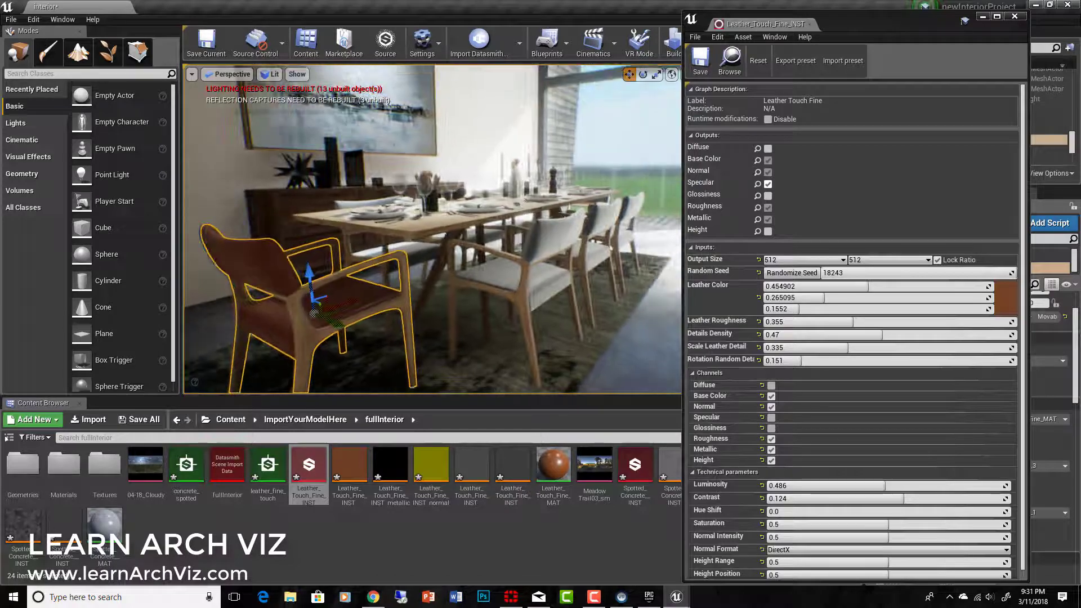